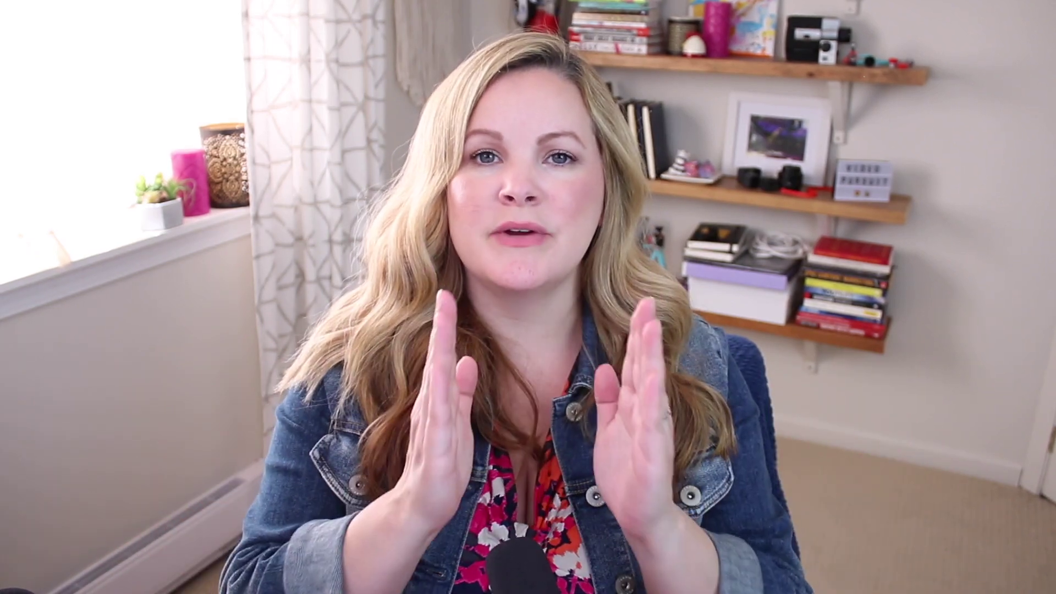
Step: Switch the Main Video sequence to a 9:16 vertical aspect ratio and preview the framing
click(882, 350)
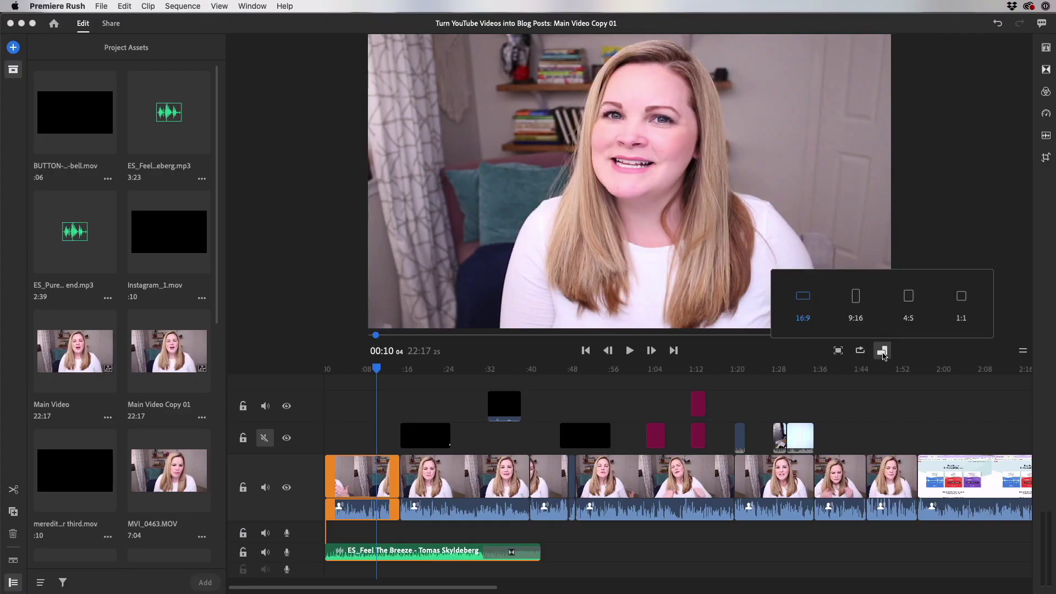
click(855, 298)
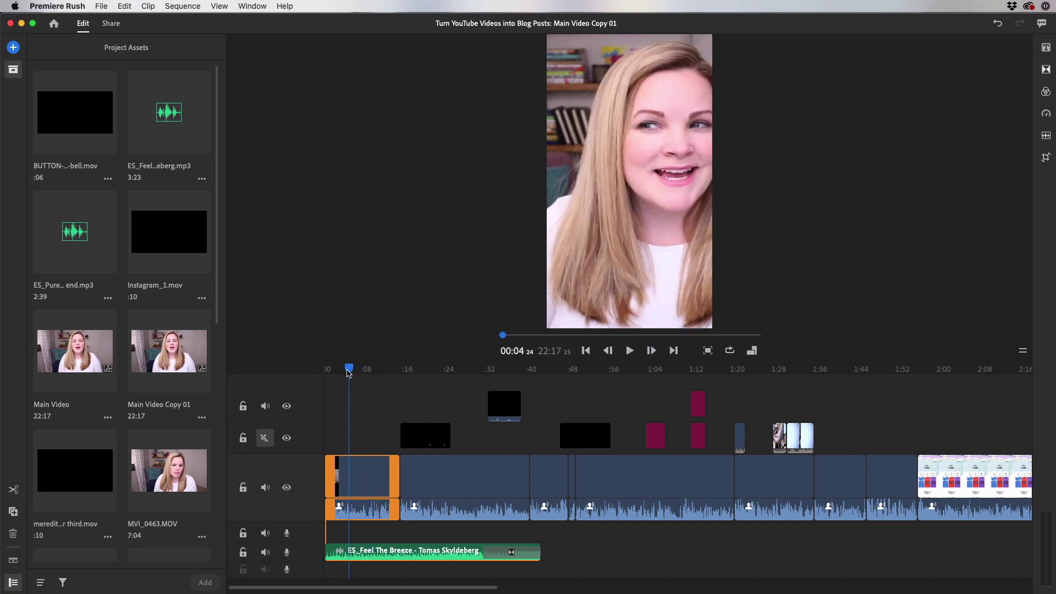
drag(450, 370, 467, 369)
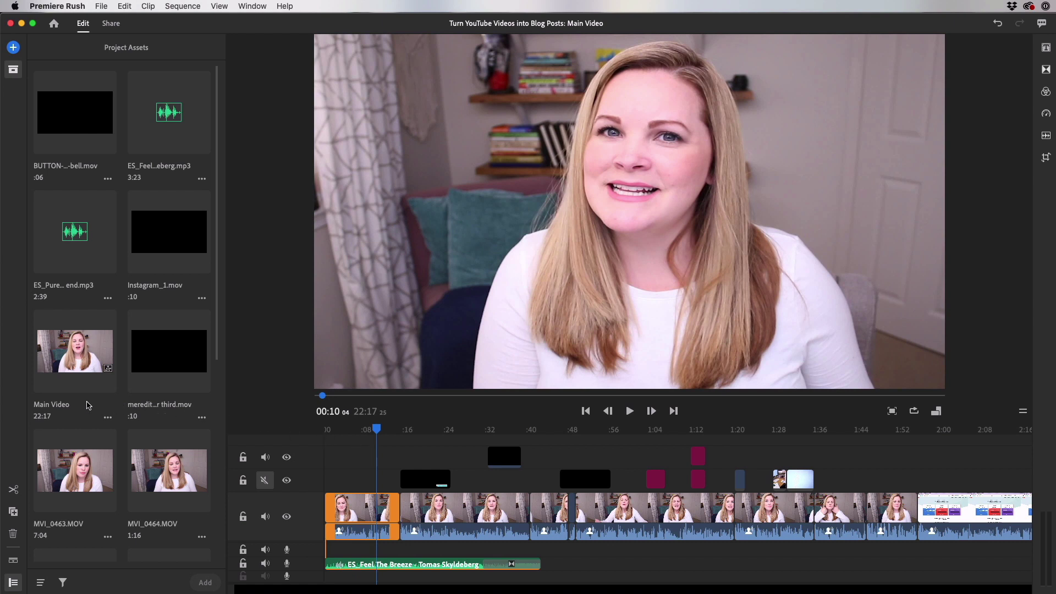
Step: Duplicate the Main Video project as Main Video Copy 01 and set its sequence to 9:16
click(107, 418)
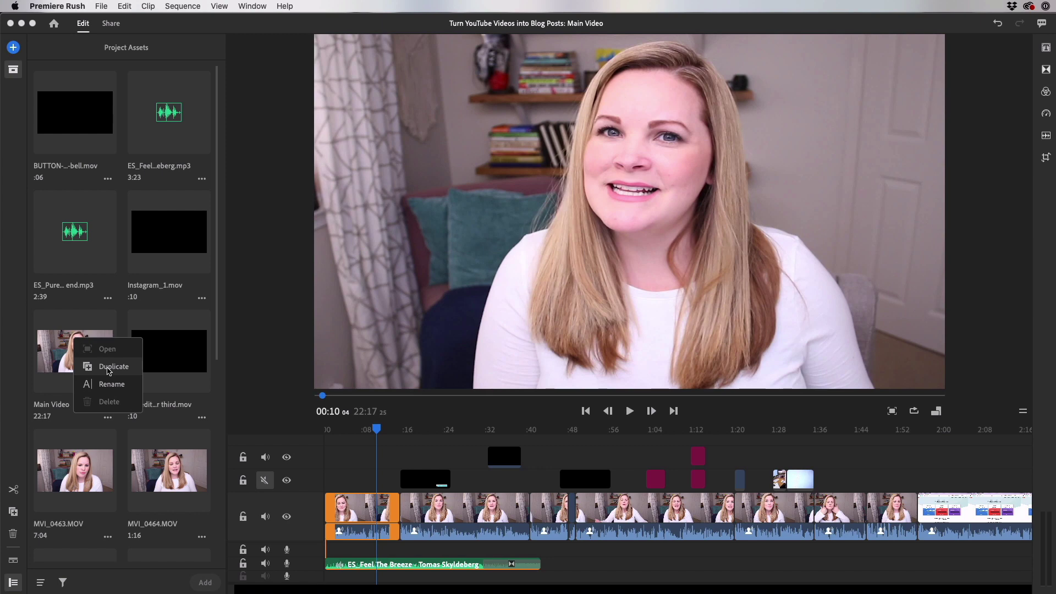
click(109, 367)
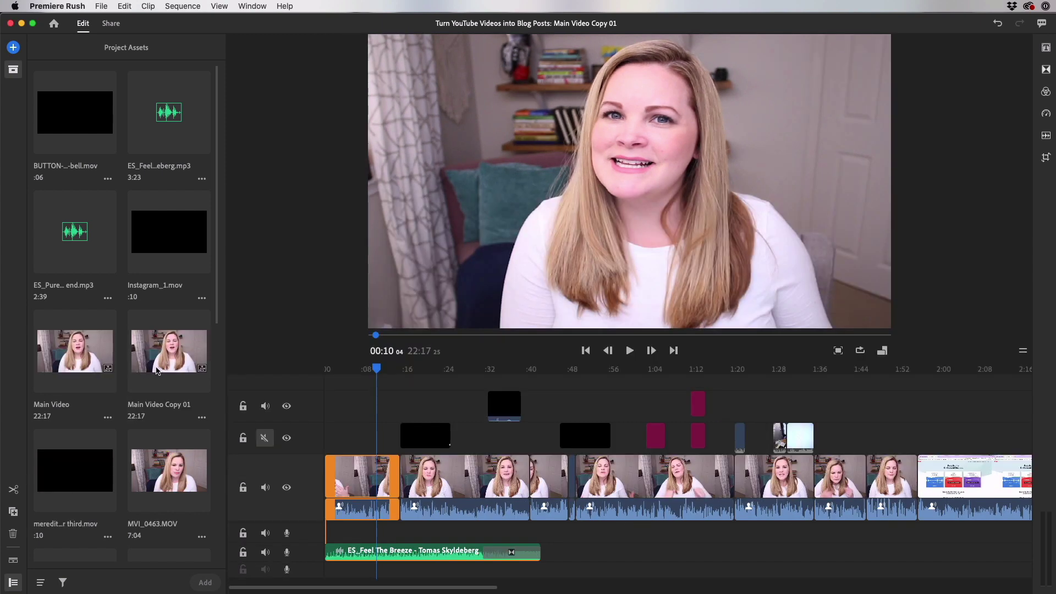
click(883, 352)
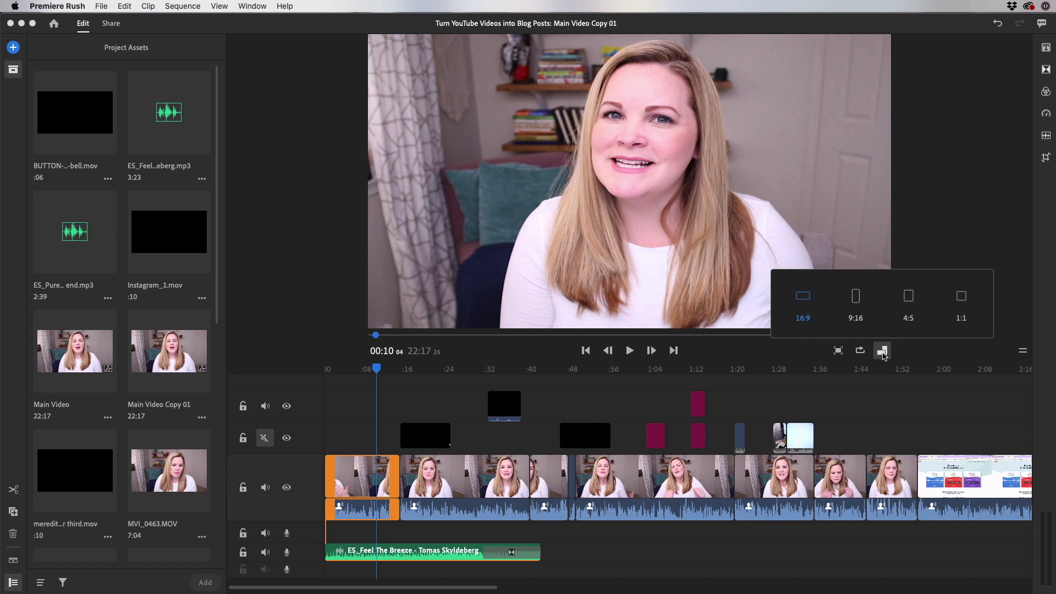
click(856, 298)
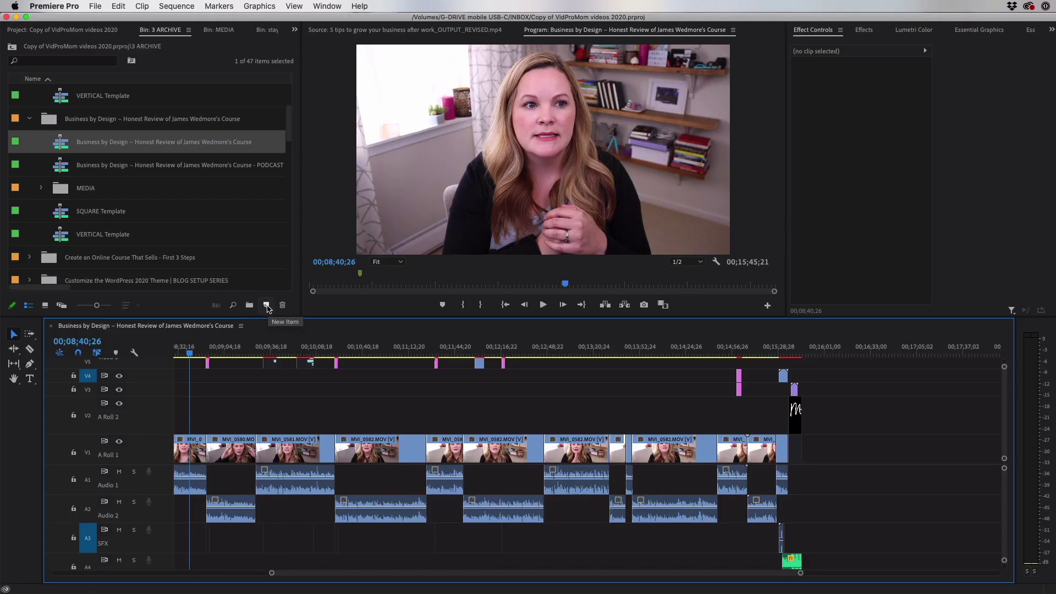
Step: Create a new vertical 1080×1920 sequence based on the custom Instagram Square preset
click(267, 306)
click(275, 322)
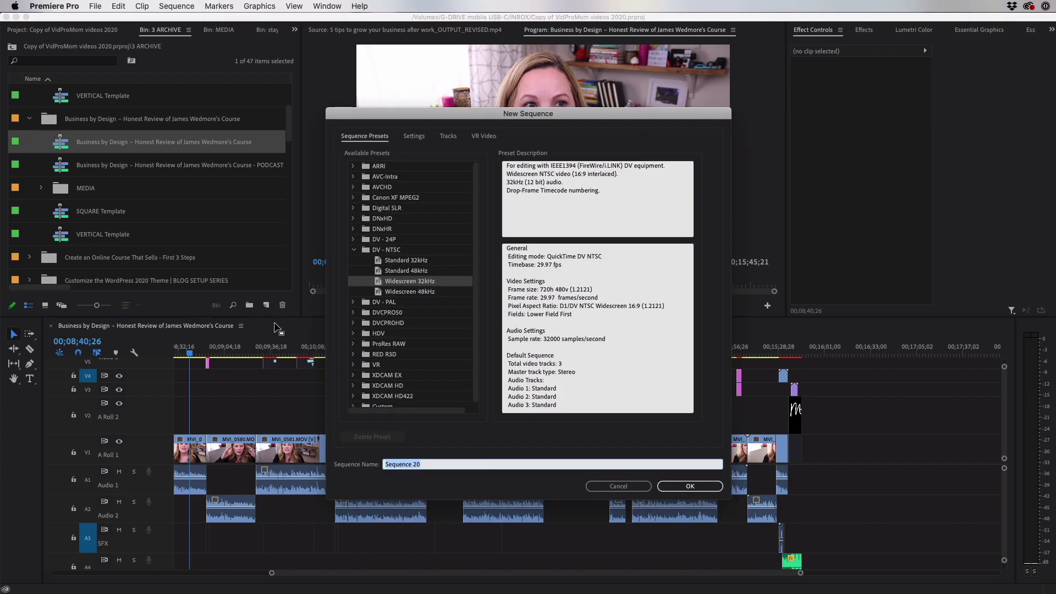
scroll(385, 357, down, 1)
click(354, 401)
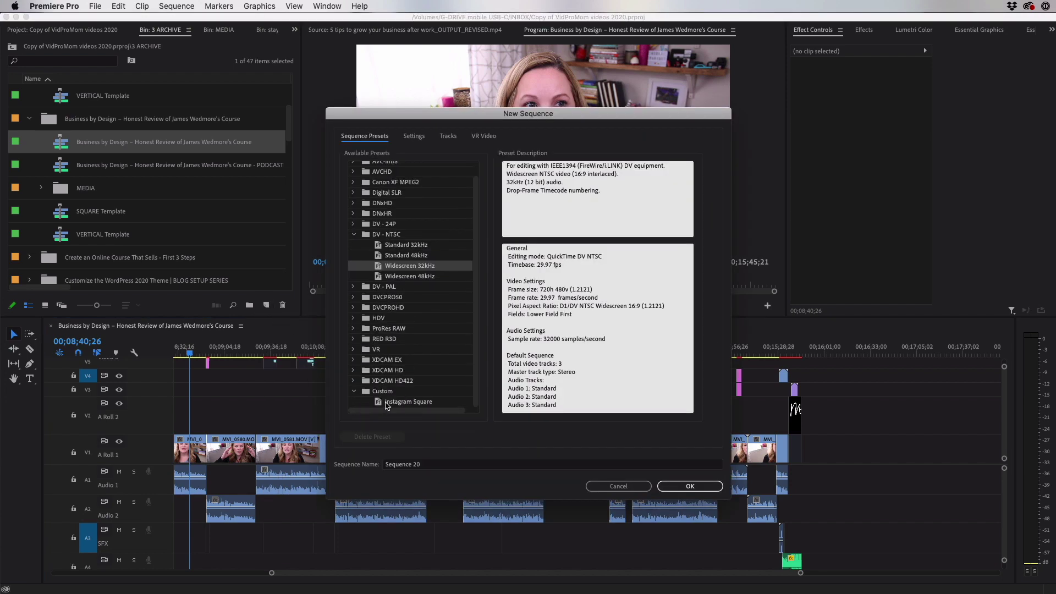
click(386, 404)
click(413, 137)
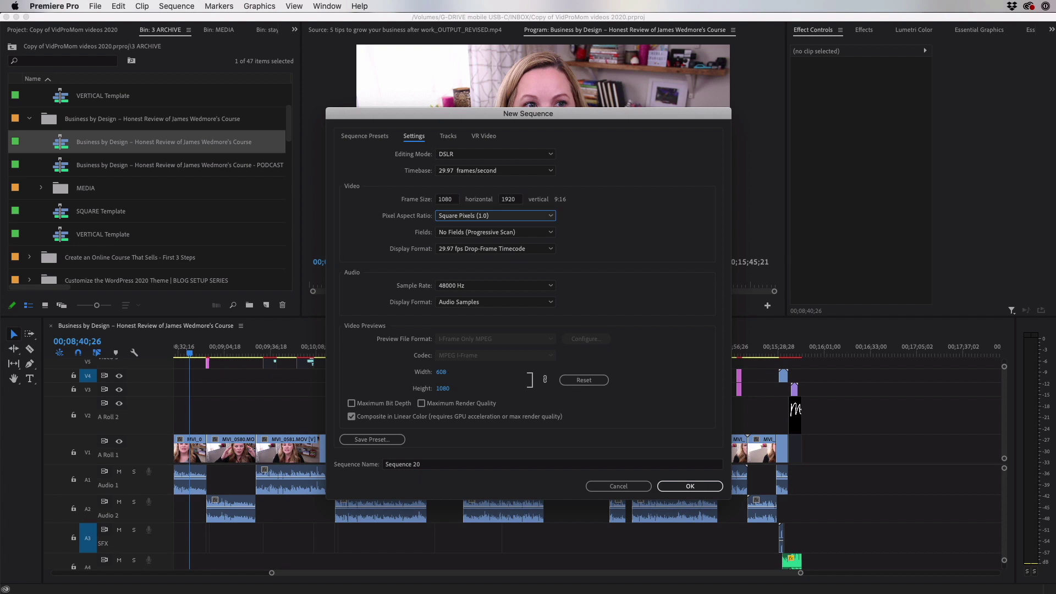
click(689, 486)
Step: Copy the clips from the Business by Design sequence to paste into Sequence 20
click(193, 326)
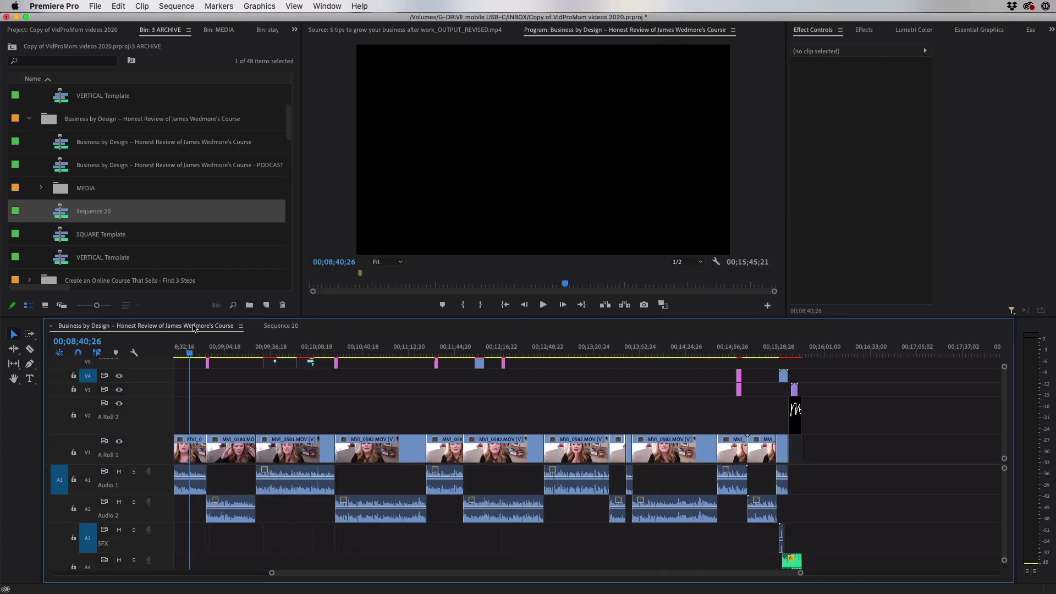
click(281, 326)
key(super+v)
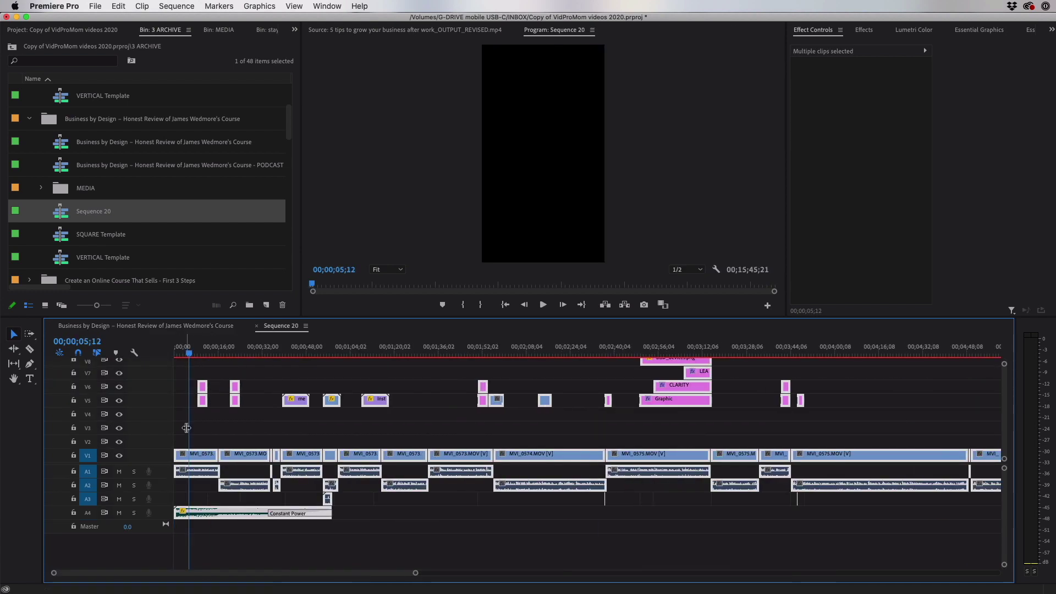
click(197, 457)
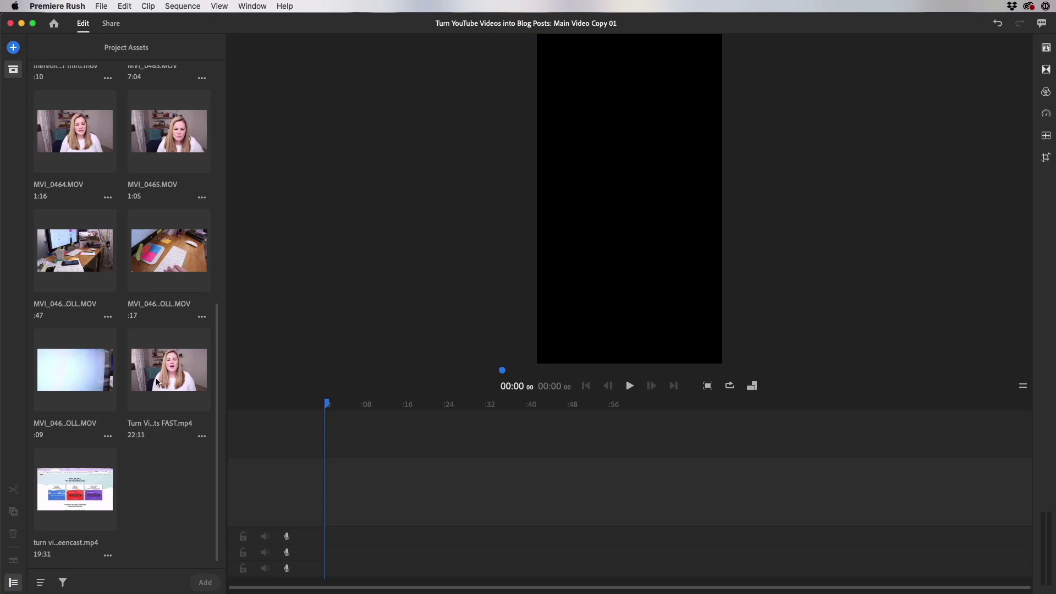
Step: Add the full-length tutorial video to the vertical timeline and shrink its width to about 32%
click(157, 380)
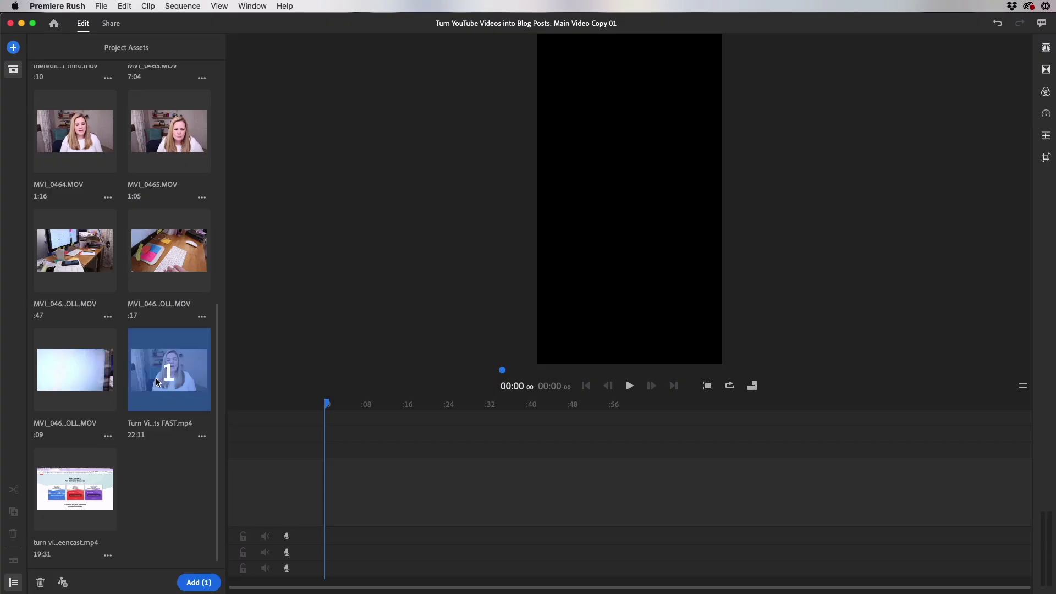
click(198, 583)
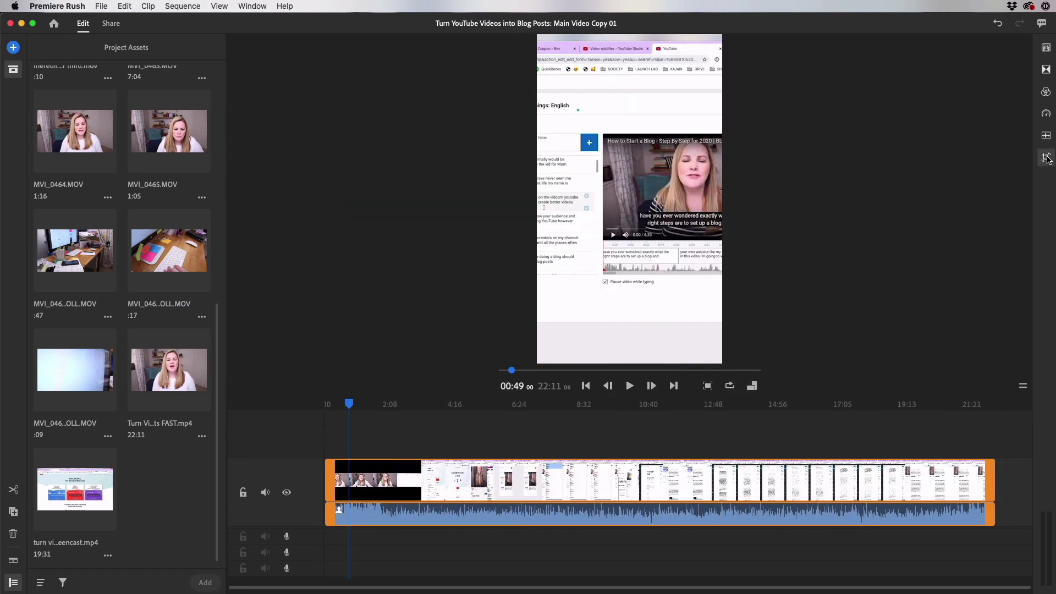
click(1046, 157)
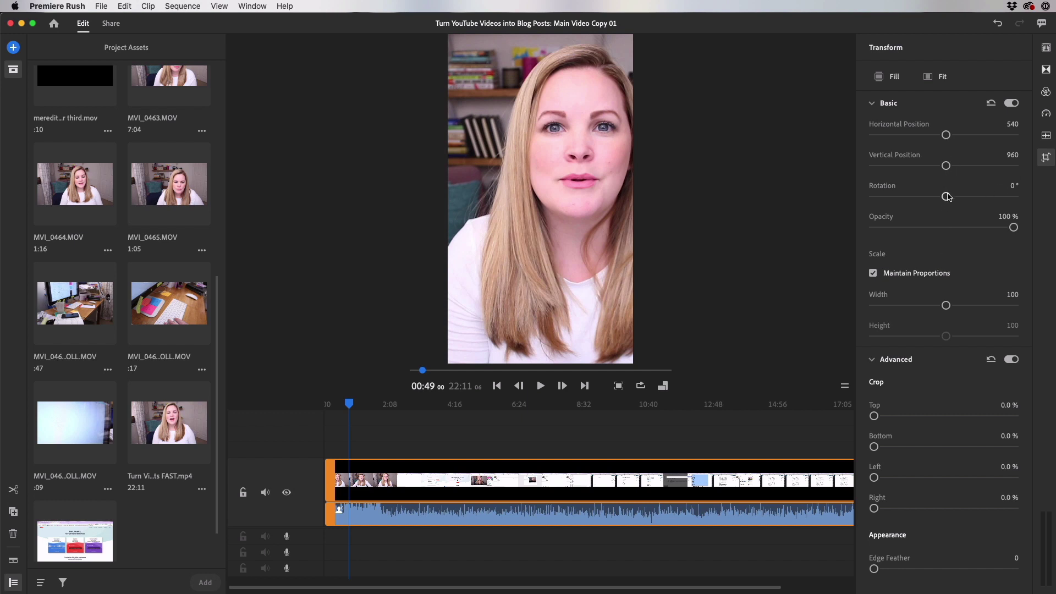
drag(946, 306, 896, 310)
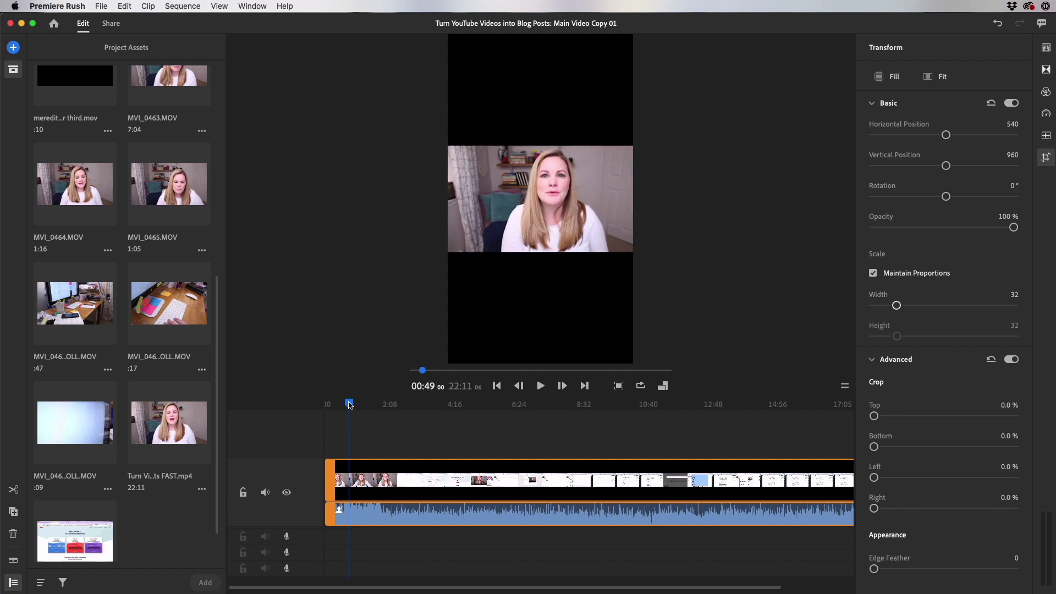
drag(350, 405, 596, 427)
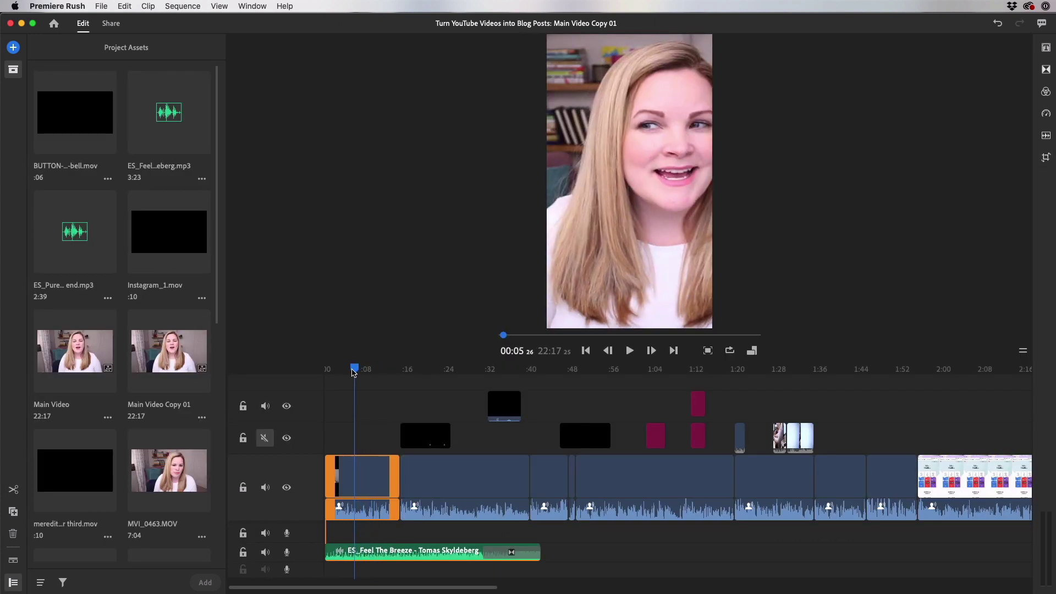
drag(353, 372, 381, 373)
drag(453, 370, 467, 369)
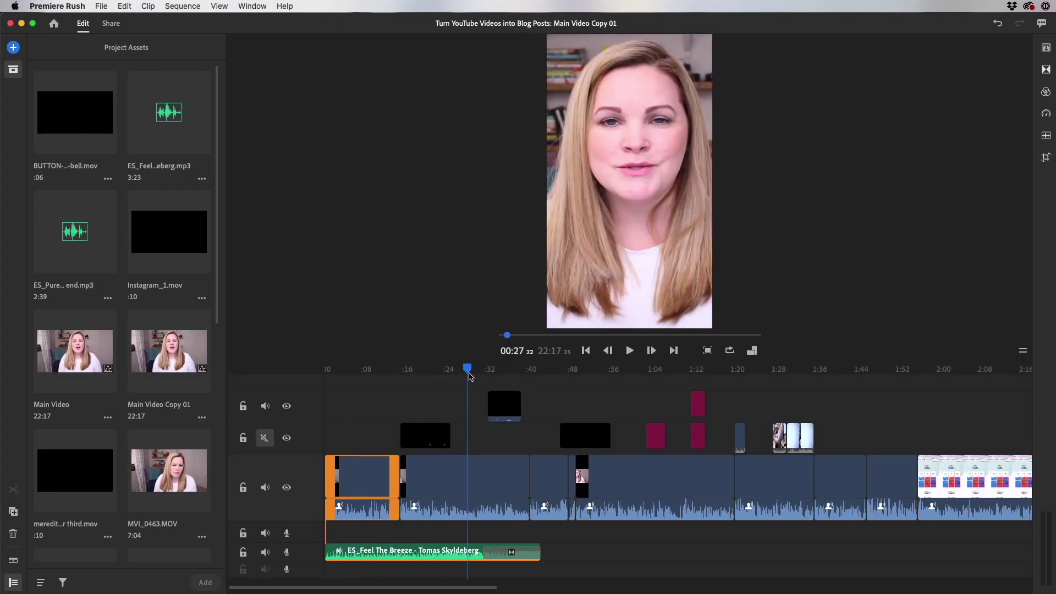
click(470, 478)
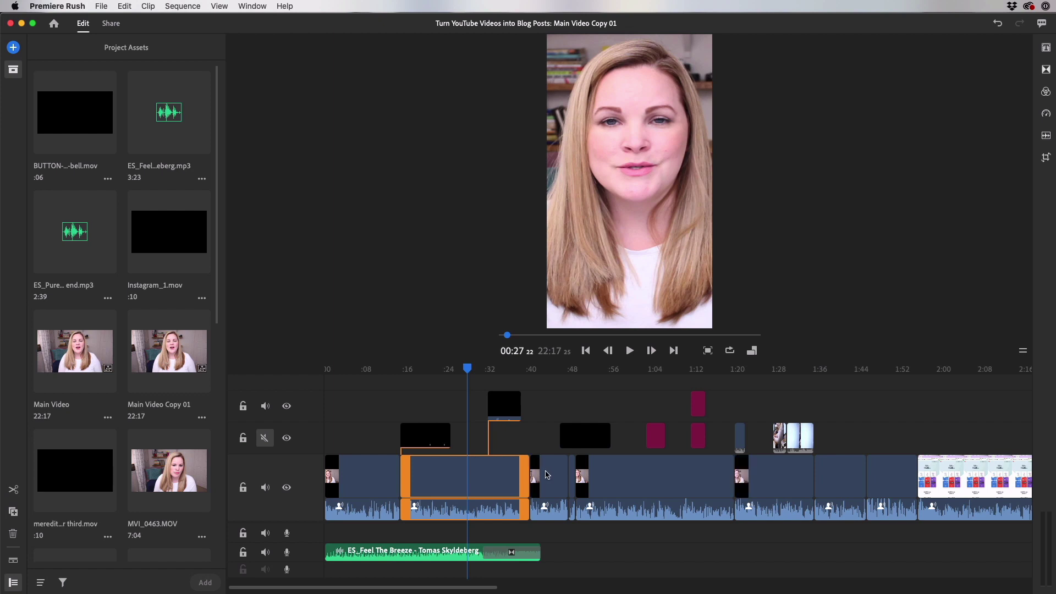
click(547, 474)
click(545, 370)
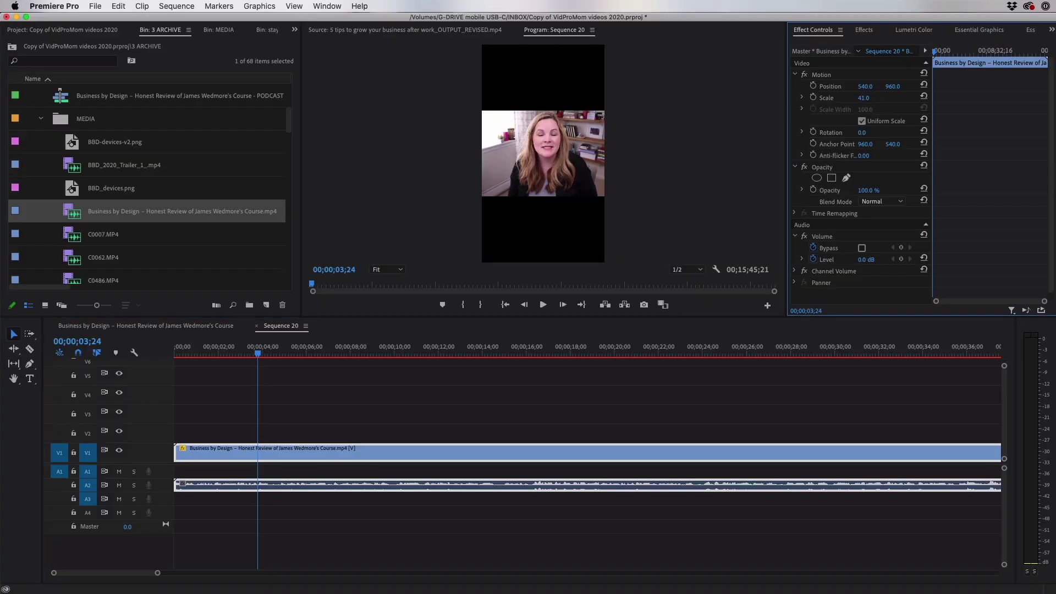
Step: Scale the video to about 41%, and extend the logo across the sequence at scale 80
mouse_move(867, 99)
mouse_down()
mouse_move(836, 99)
mouse_move(846, 99)
mouse_up()
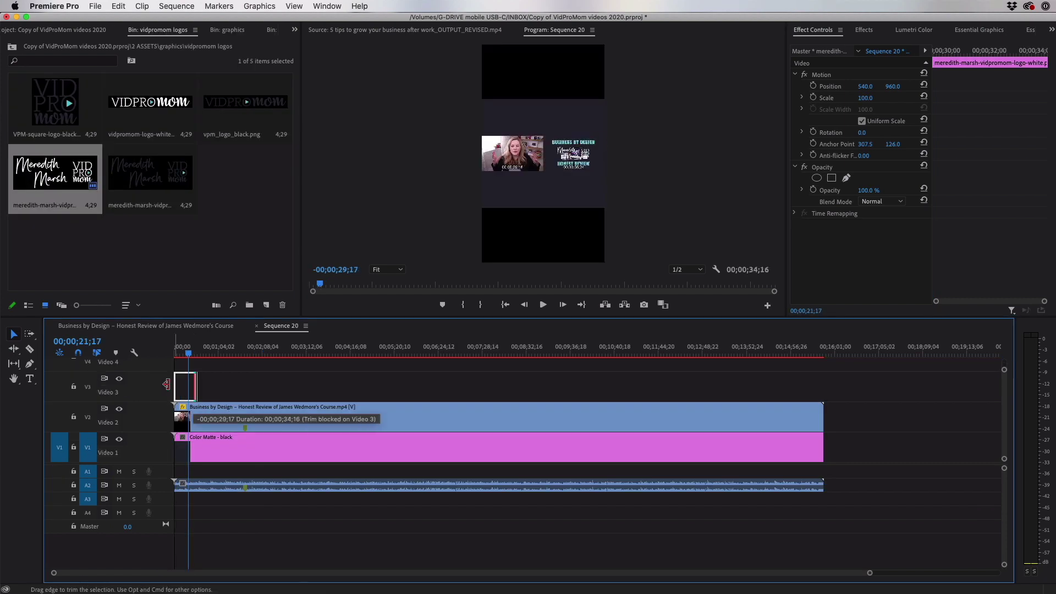
drag(193, 389, 823, 389)
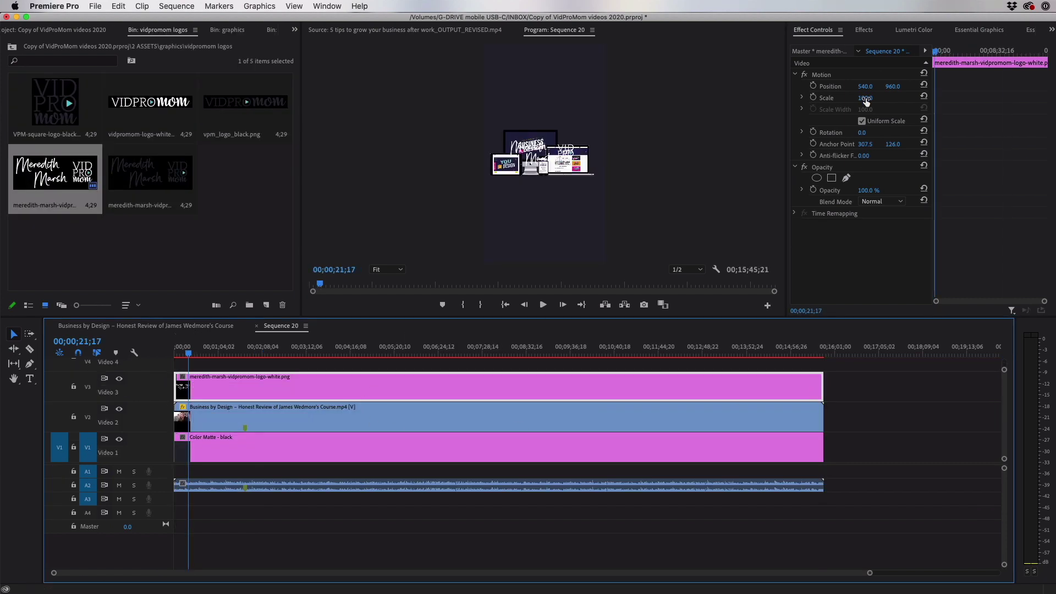
text(80)
key(Return)
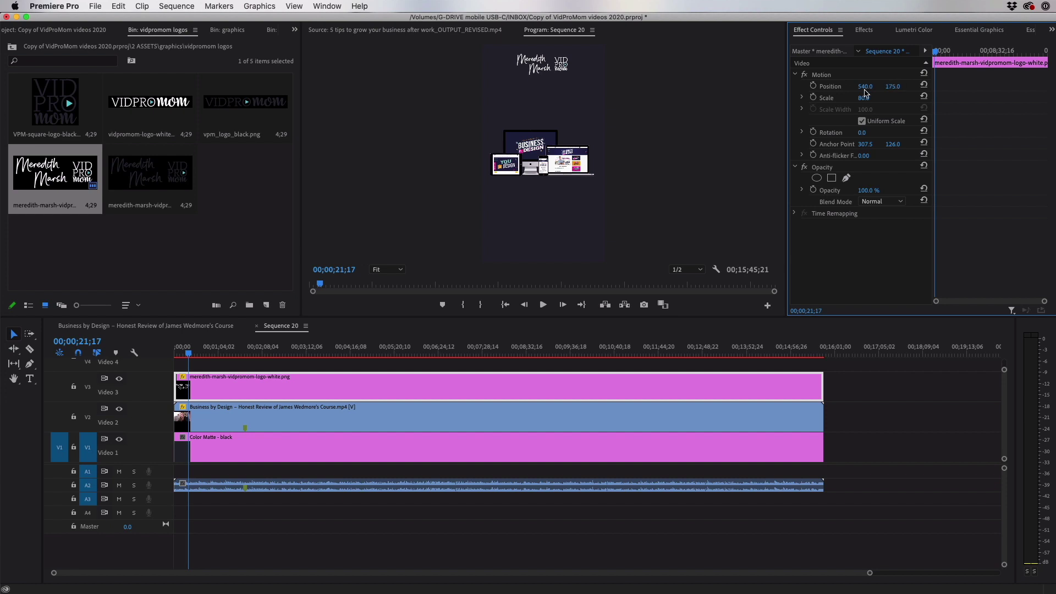
Step: Create a black color matte named '- black' and stretch it beneath the video across the sequence
drag(548, 330, 548, 366)
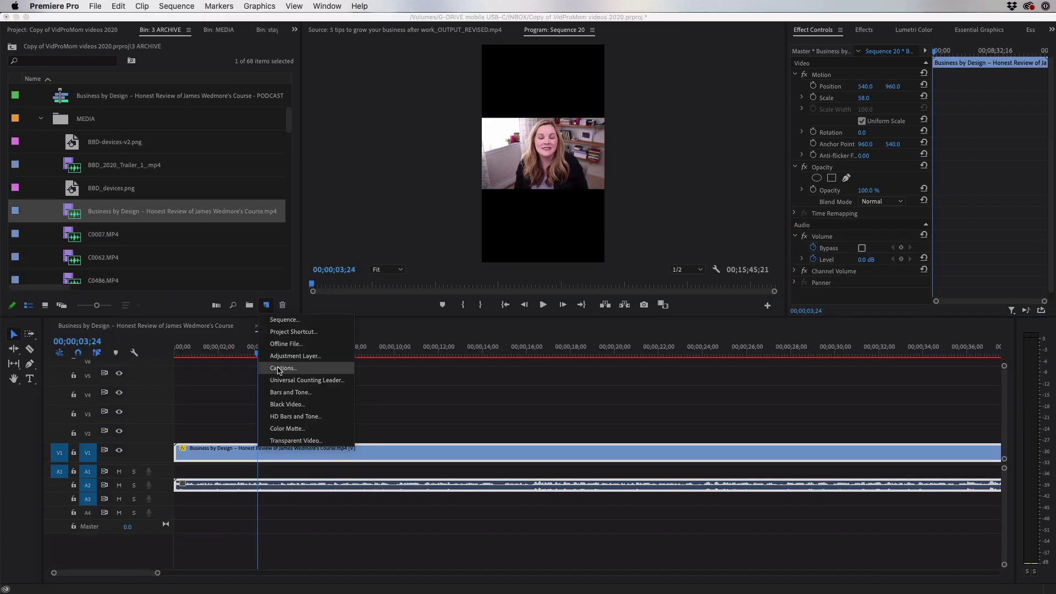
click(287, 428)
click(596, 347)
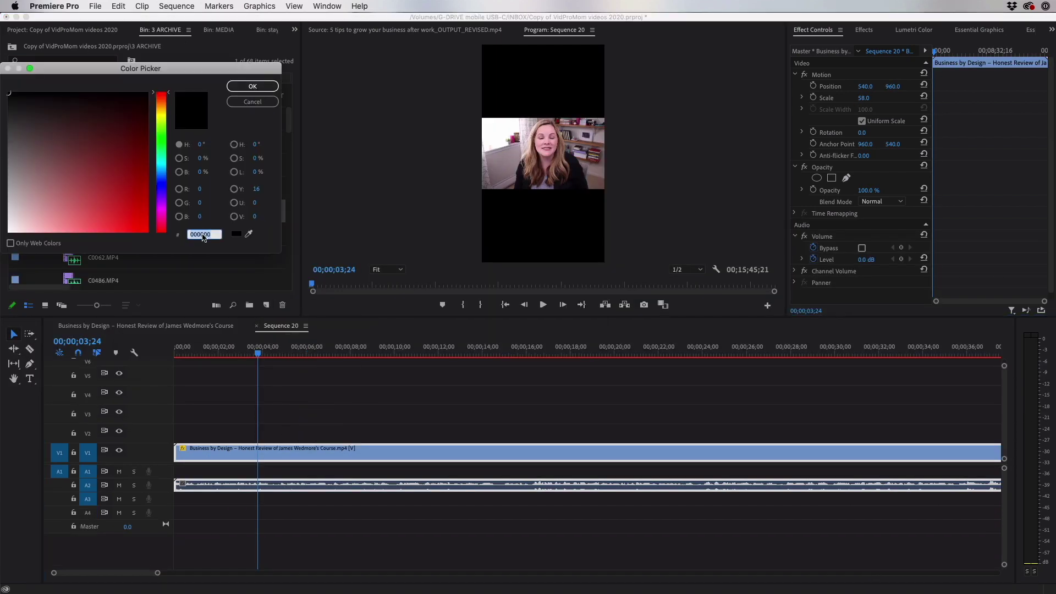
click(164, 132)
click(253, 85)
text(- black)
key(Return)
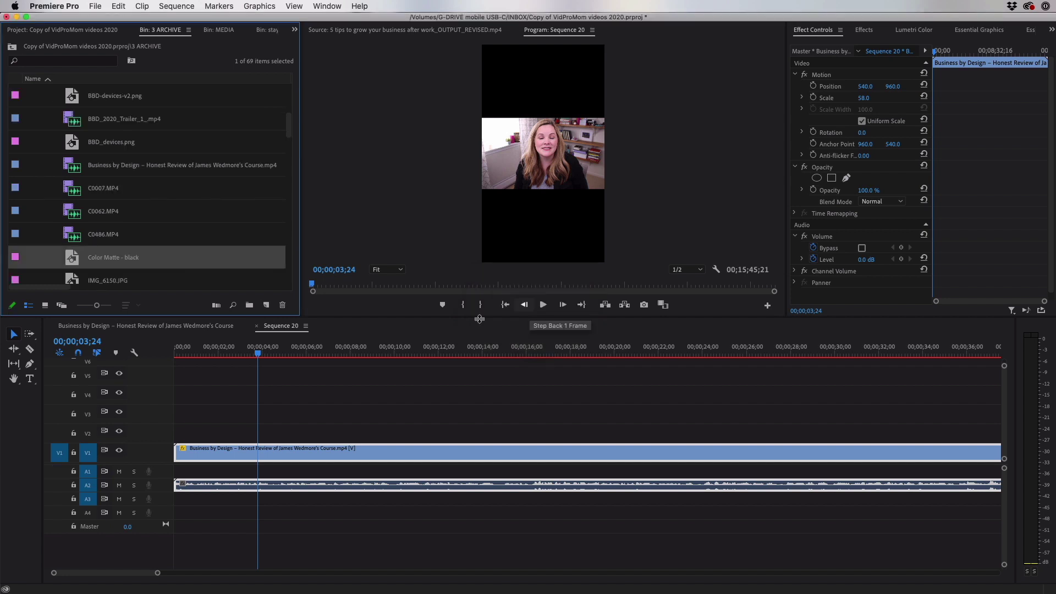
drag(113, 258, 218, 427)
drag(235, 458, 176, 432)
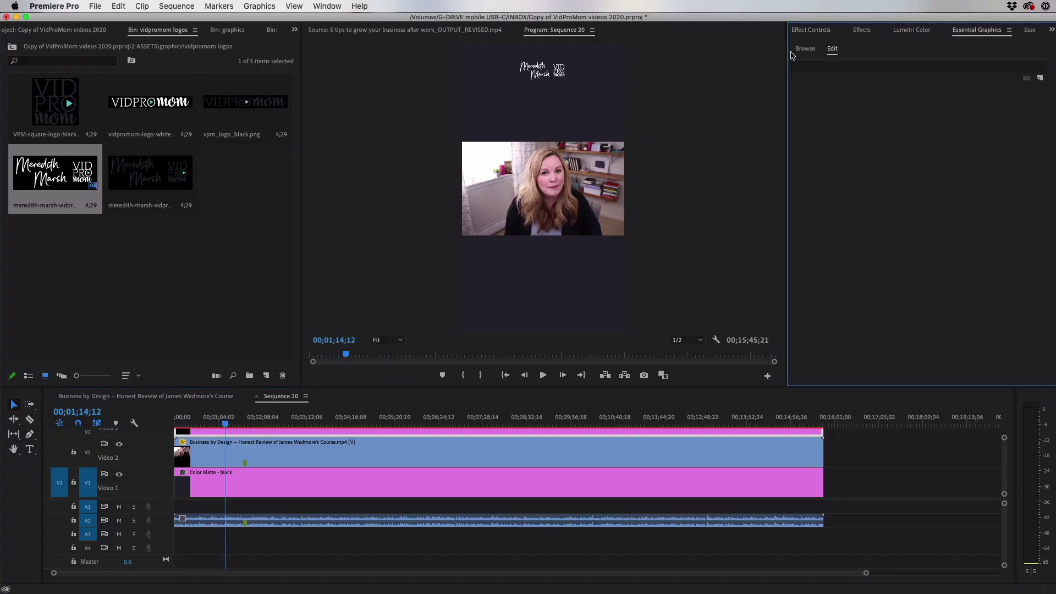
Step: Add a 'Business By Design' text title and move it up above the video
click(1039, 78)
click(1020, 89)
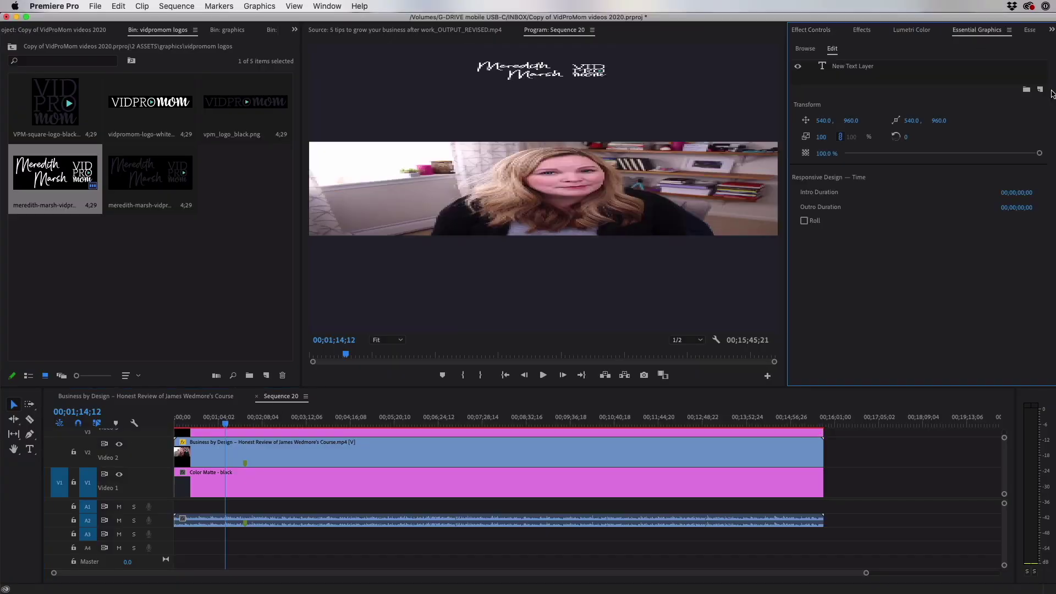
drag(591, 179, 553, 130)
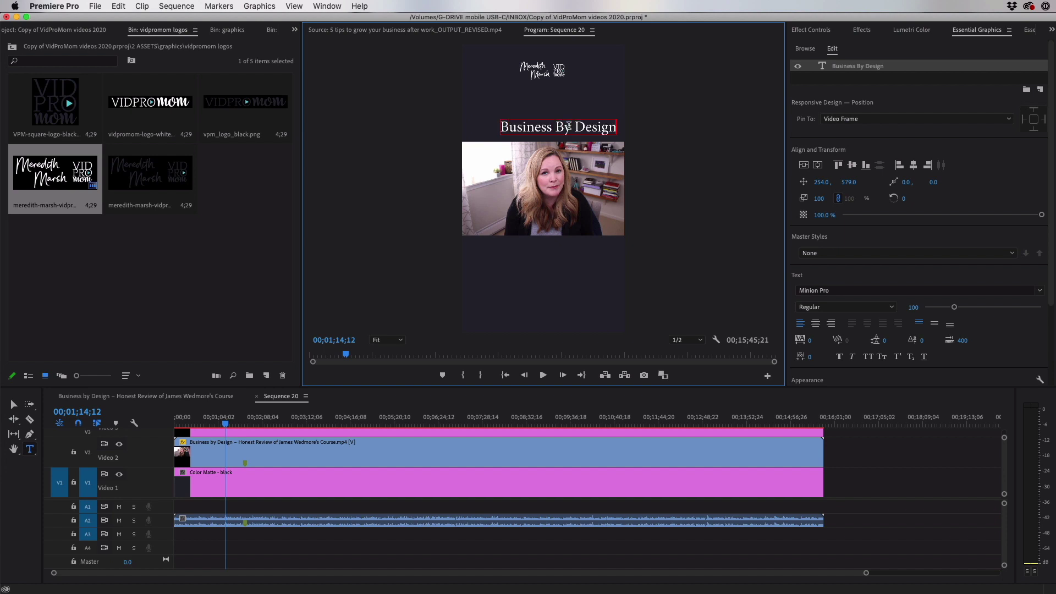
key(Escape)
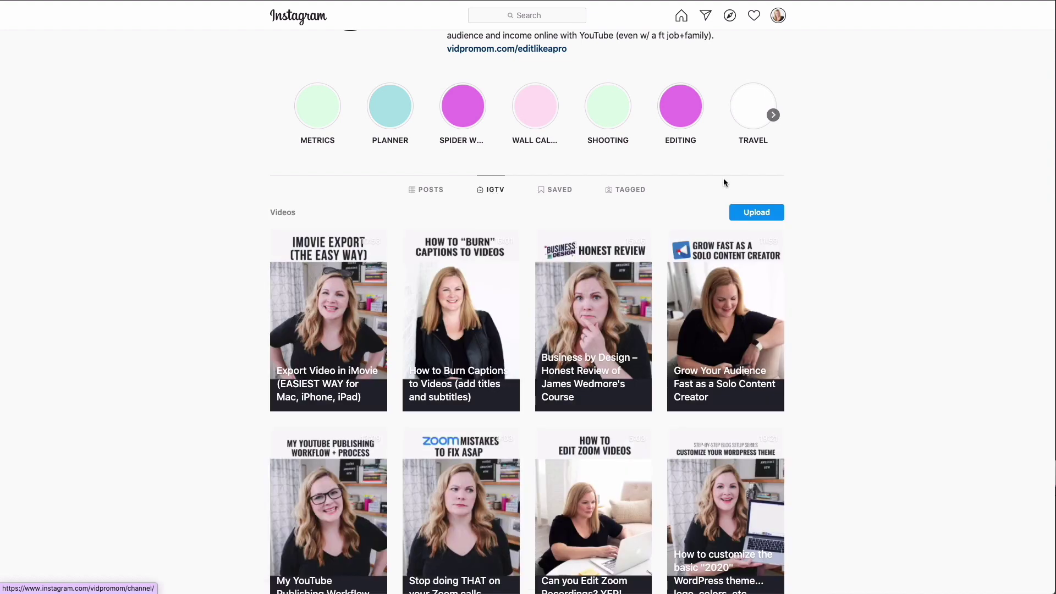
Step: Start a new IGTV upload and drop the YouTube .mp4 file into it
click(756, 213)
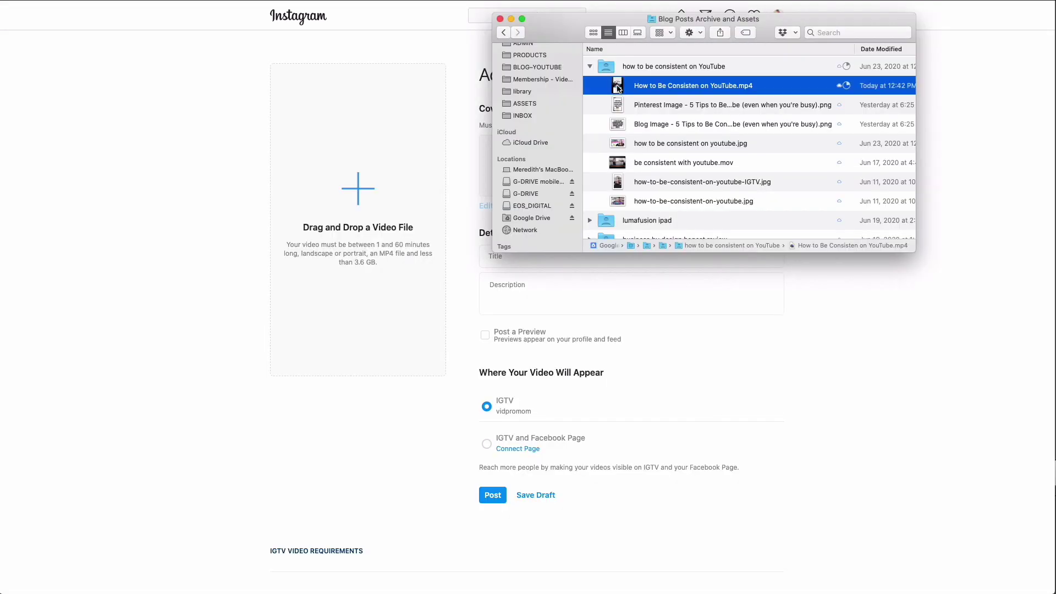
drag(617, 87, 362, 189)
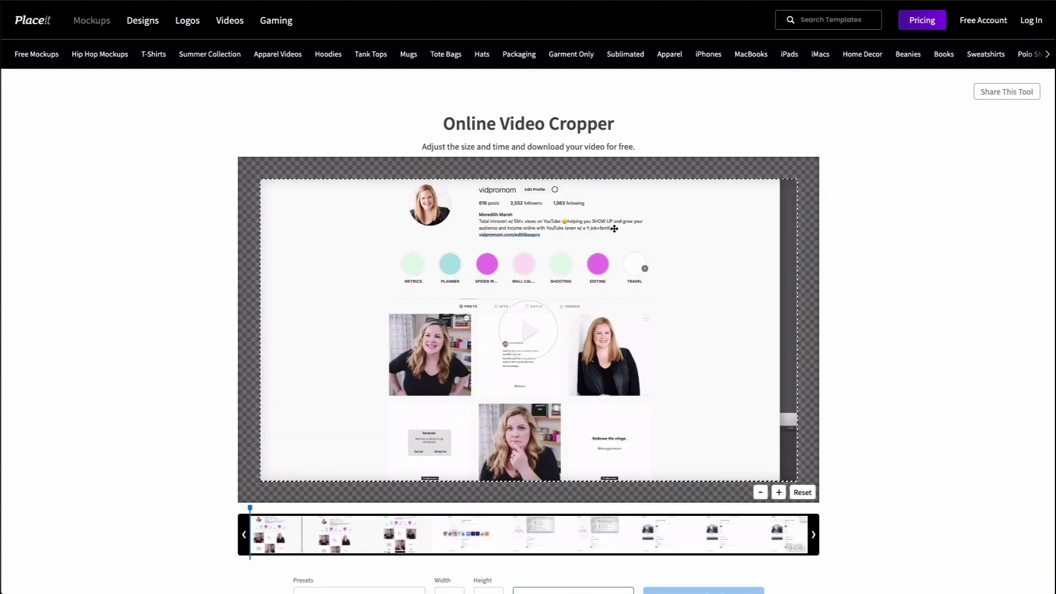
Step: Apply the Instagram Story 1080x1920 portrait preset to the uploaded recording
scroll(867, 405, down, 2)
click(359, 493)
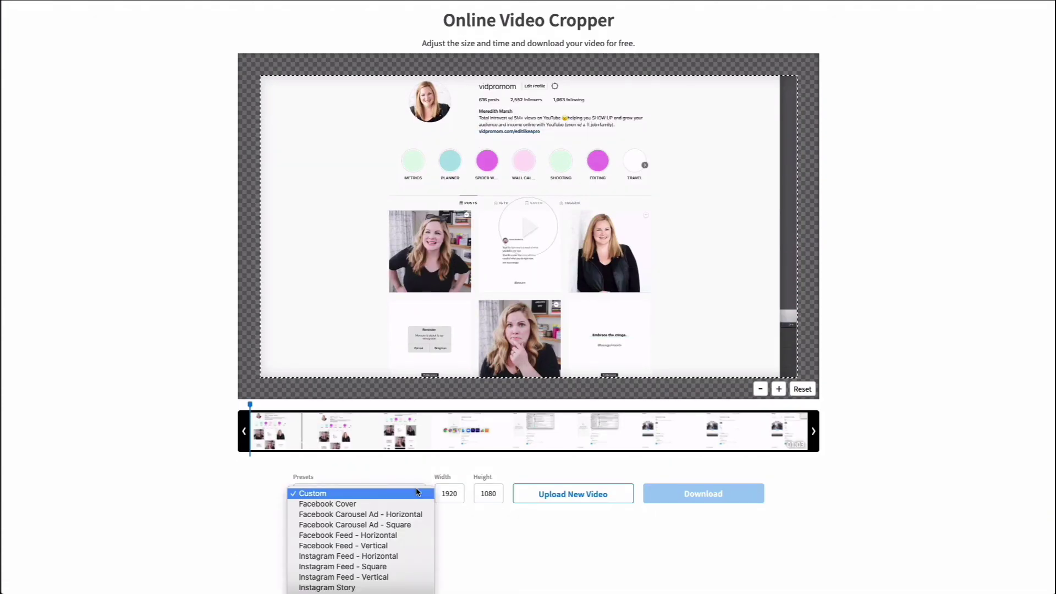
click(358, 586)
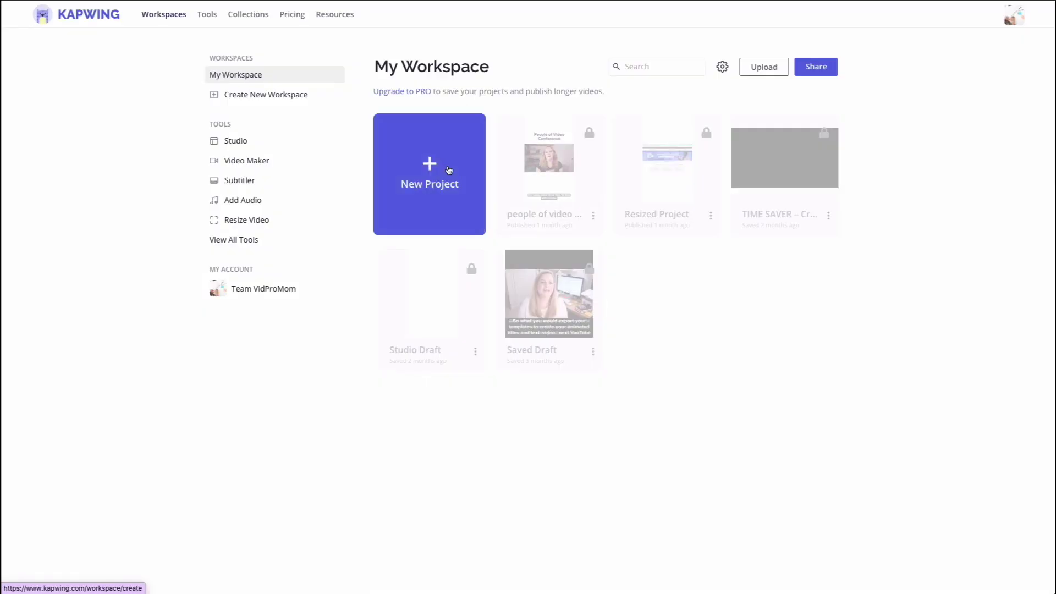
Step: Start a Kapwing Studio project, upload MVI_0640.MOV, and crop it to 9:16 Instagram & Snap Story
click(453, 177)
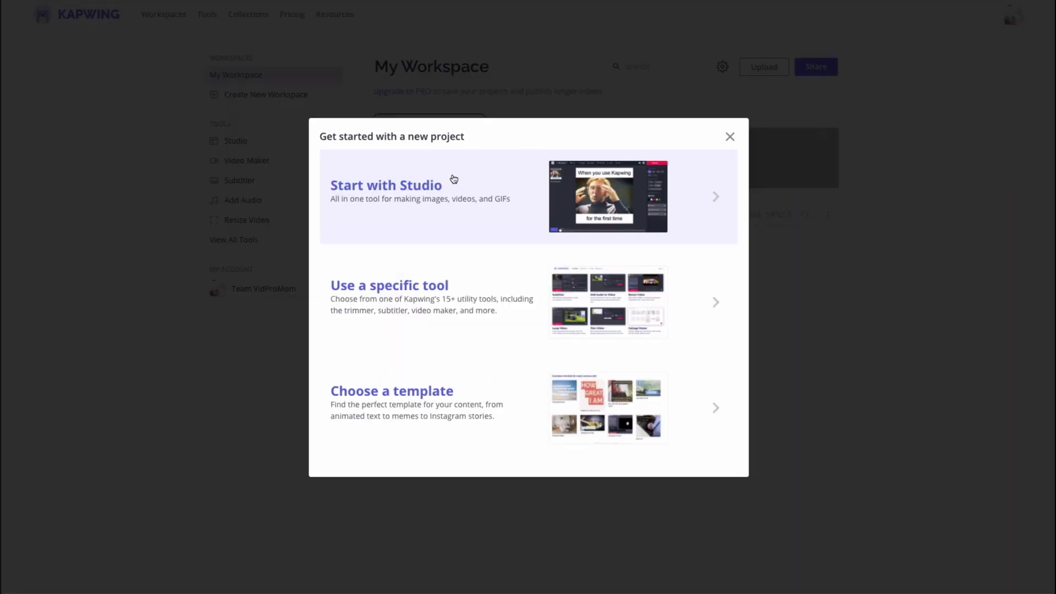
click(452, 176)
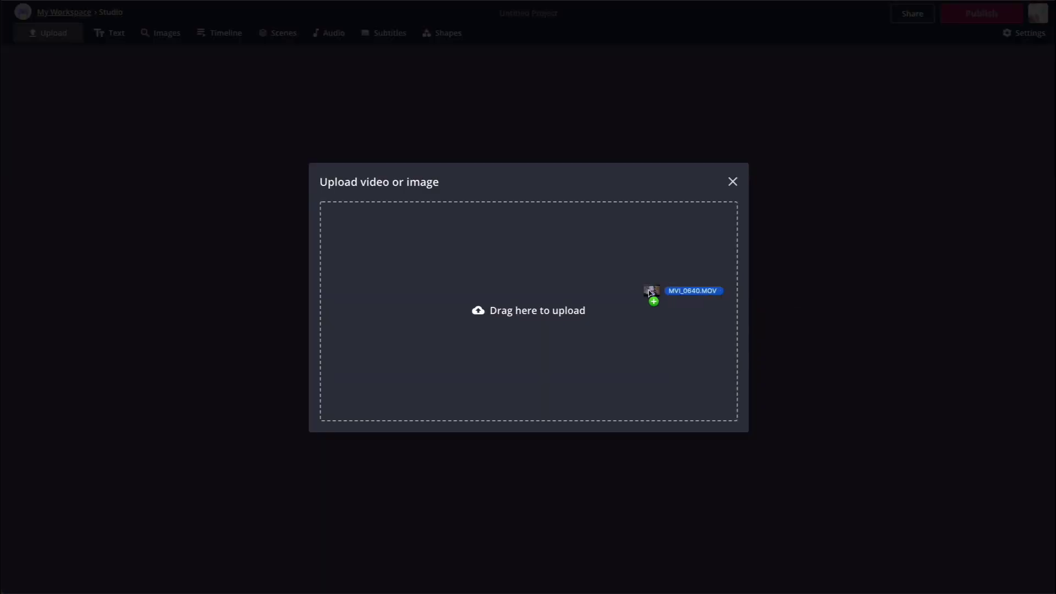
drag(651, 292, 594, 297)
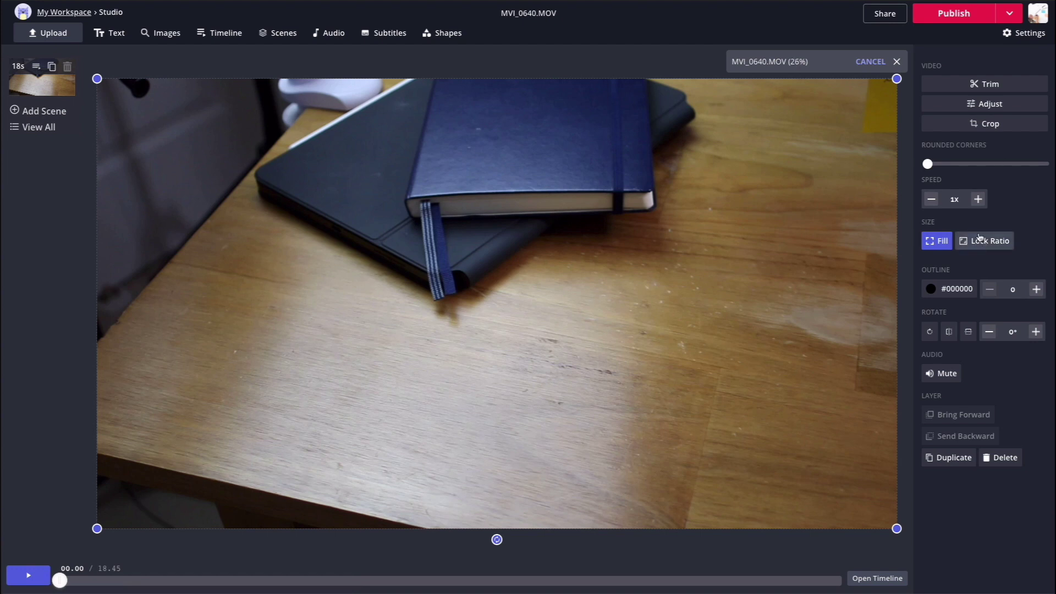
click(984, 124)
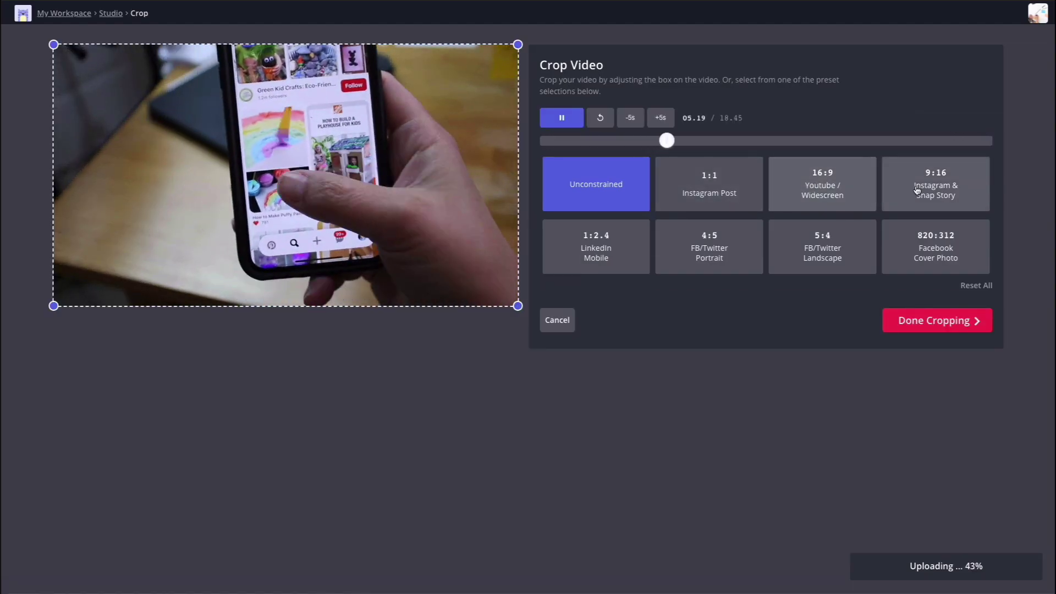
click(917, 190)
click(924, 321)
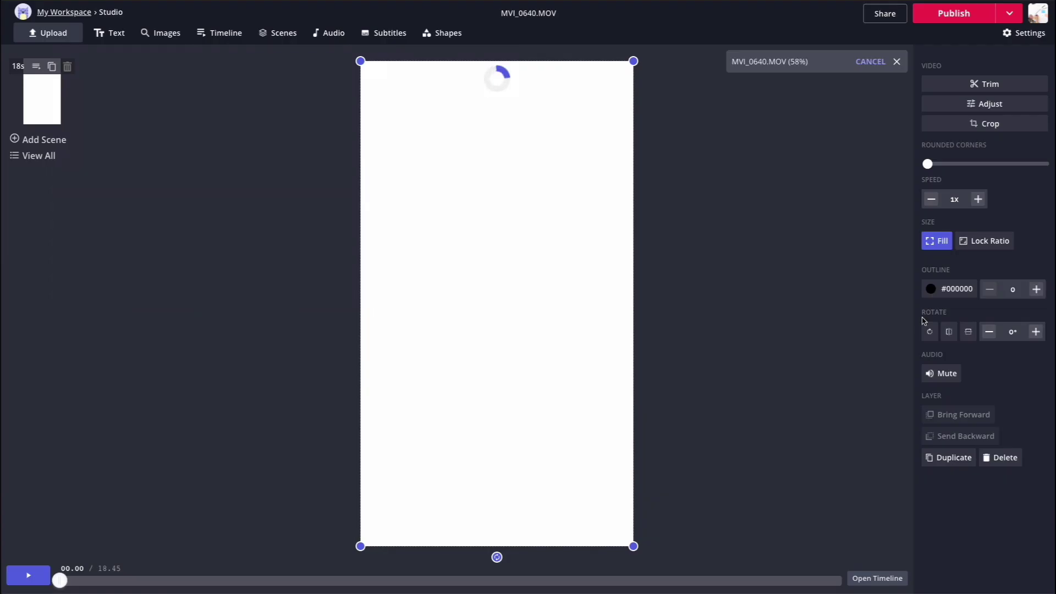
drag(60, 581, 736, 579)
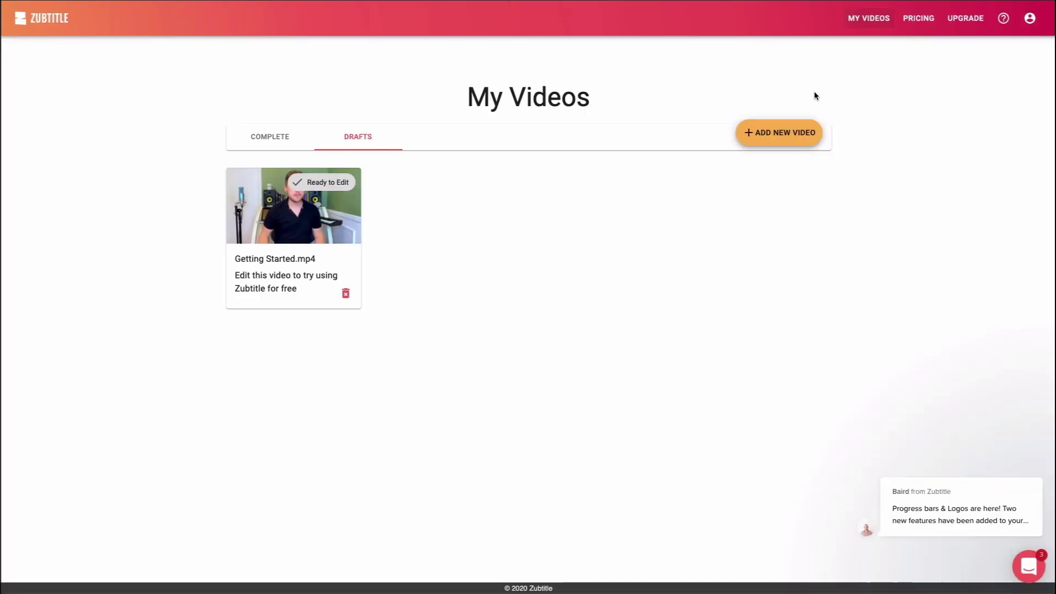
Step: Review the Complete and Drafts video lists, then begin adding a new video
click(271, 138)
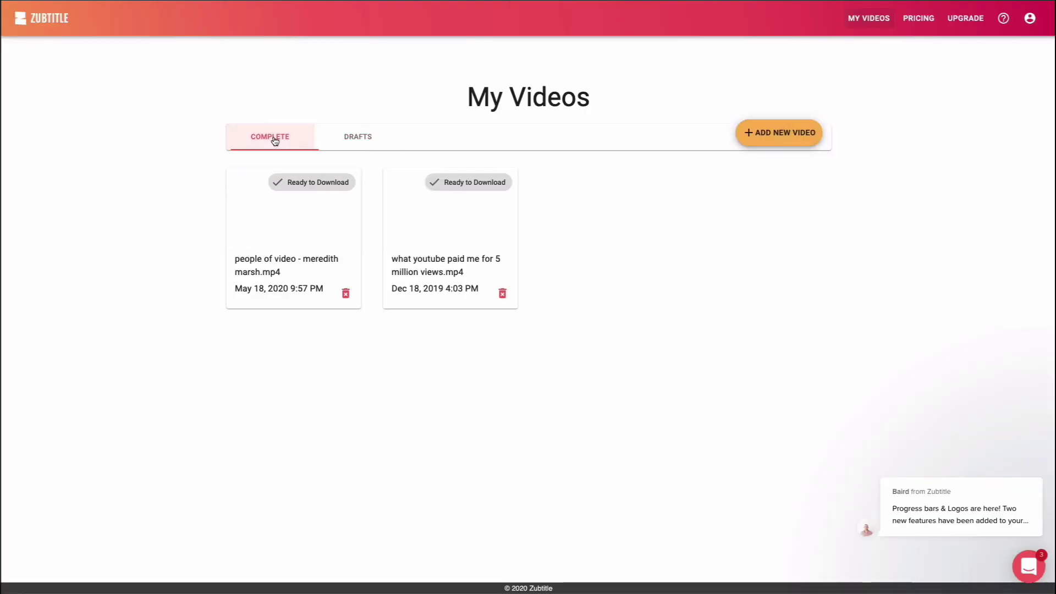
click(358, 136)
click(771, 134)
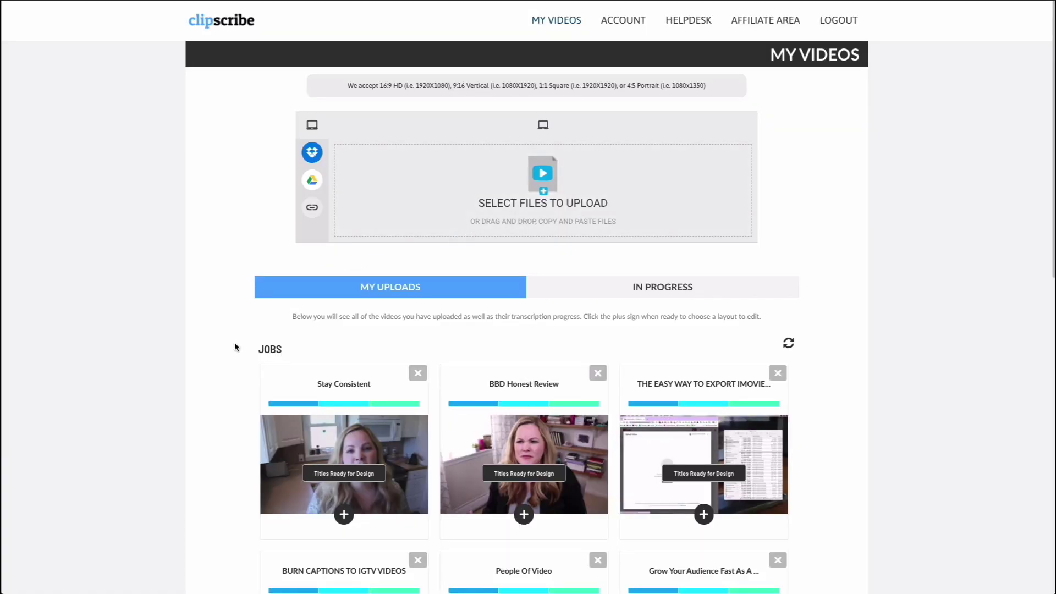
Step: Start a new 9:16 design for the BURN CAPTIONS TO IGTV VIDEOS job
scroll(216, 404, down, 3)
scroll(216, 407, down, 4)
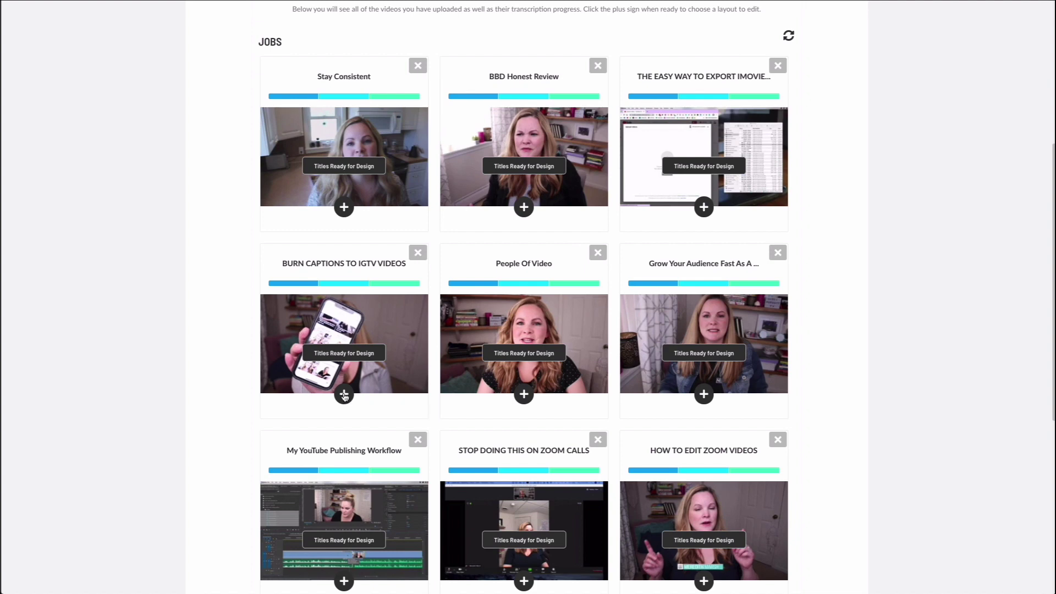
click(344, 395)
click(345, 309)
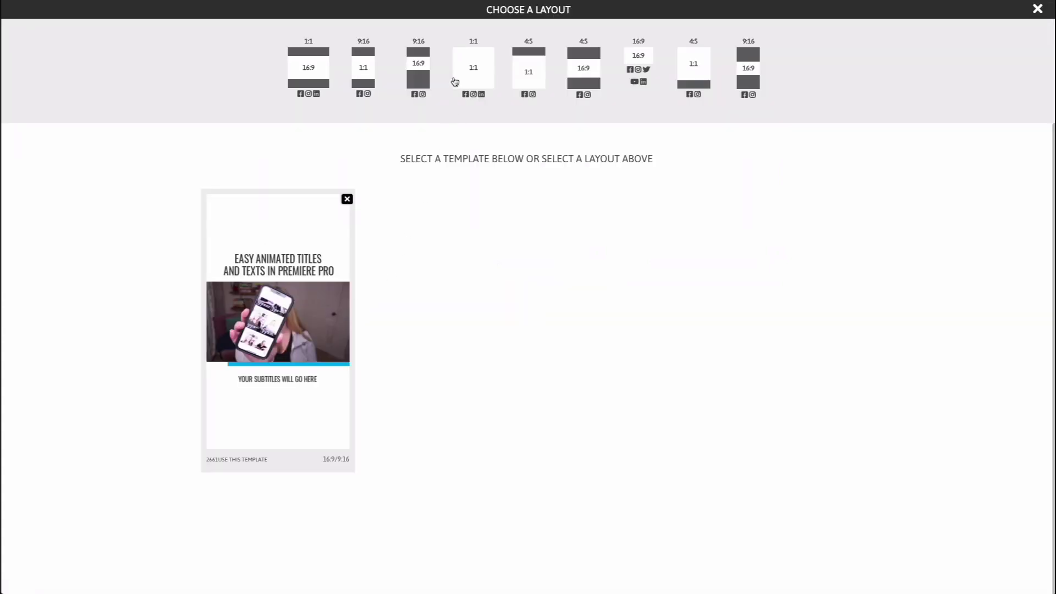
click(748, 73)
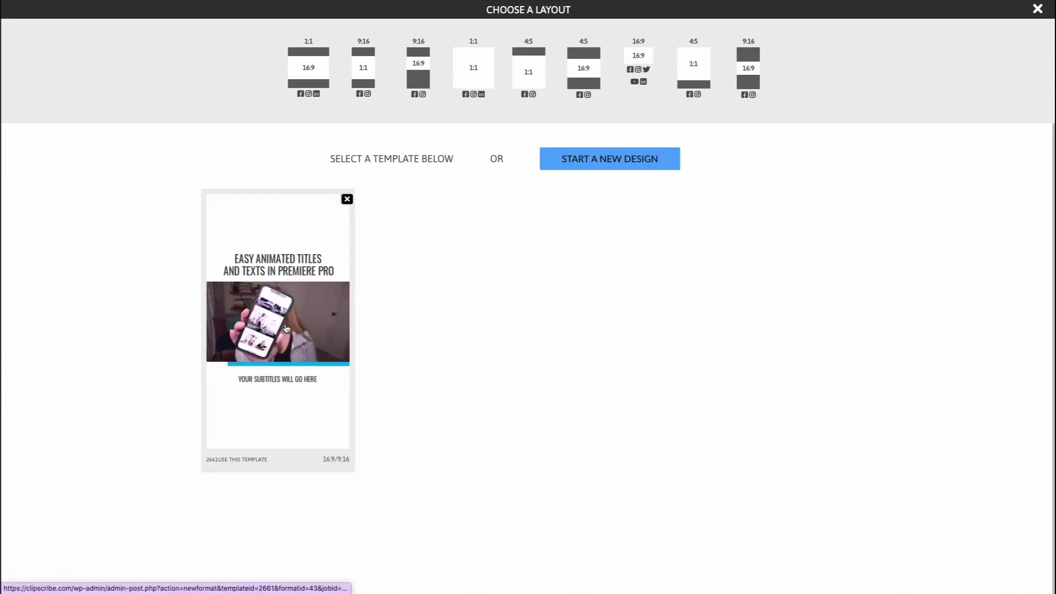
click(587, 168)
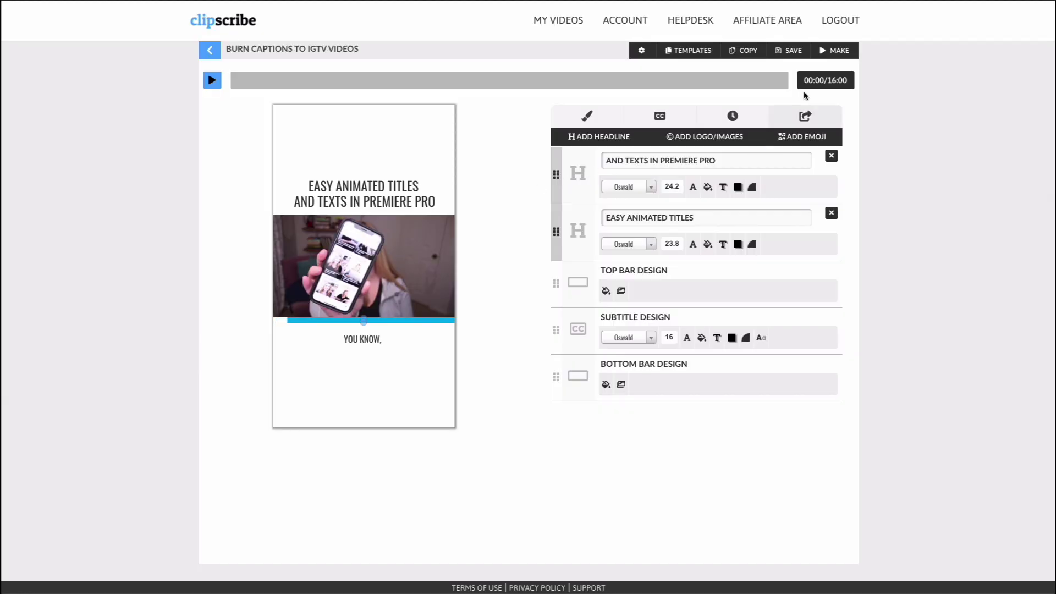
Step: Save the BURN CAPTIONS TO IGTV VIDEOS vertical design in Clipscribe
click(786, 54)
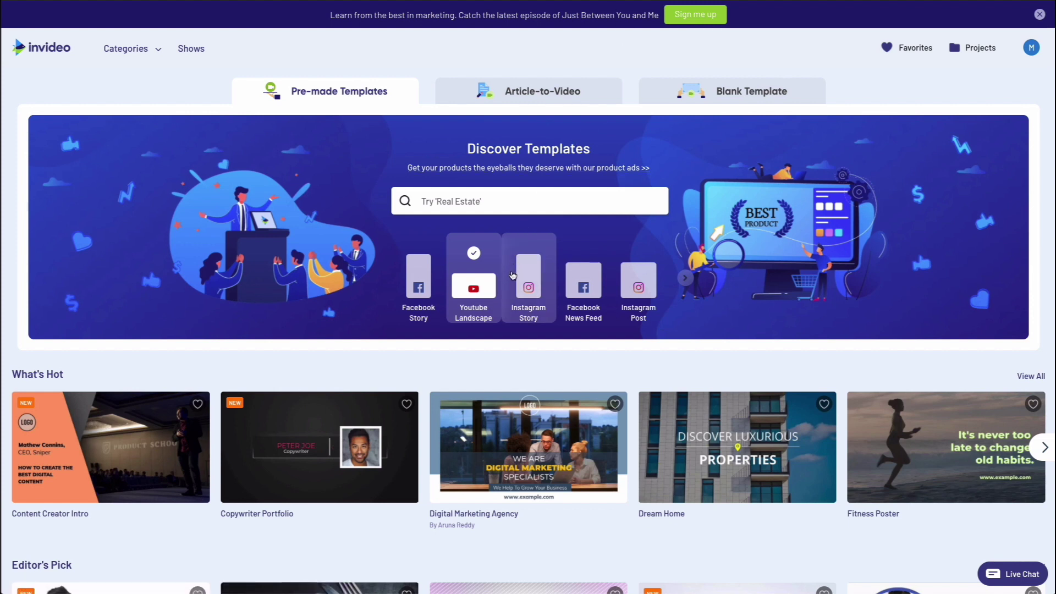
Step: Switch InVideo's gallery to Instagram Story templates and browse through them
click(539, 284)
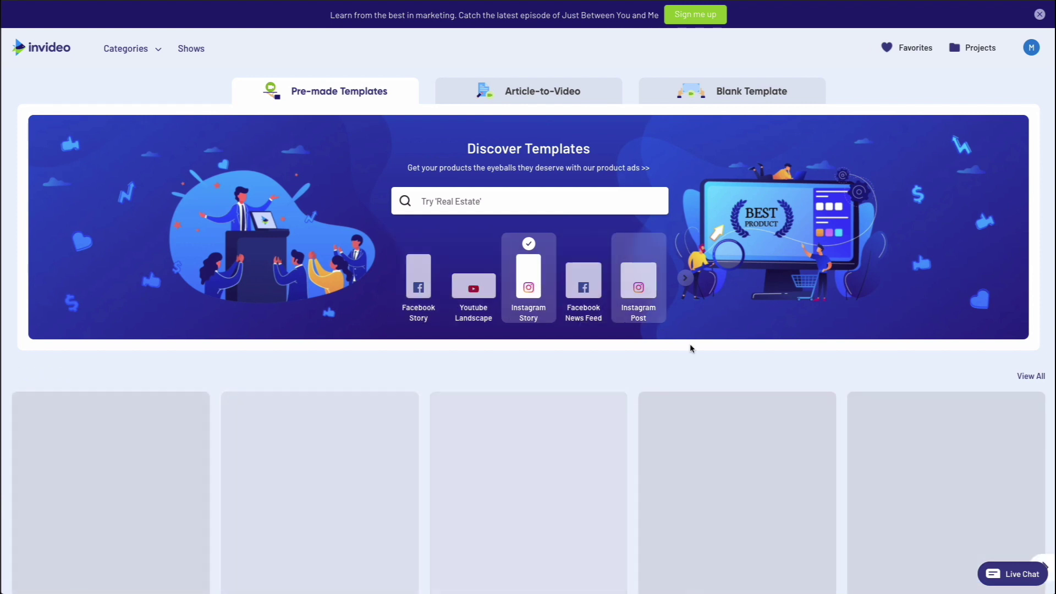
scroll(721, 379, down, 1)
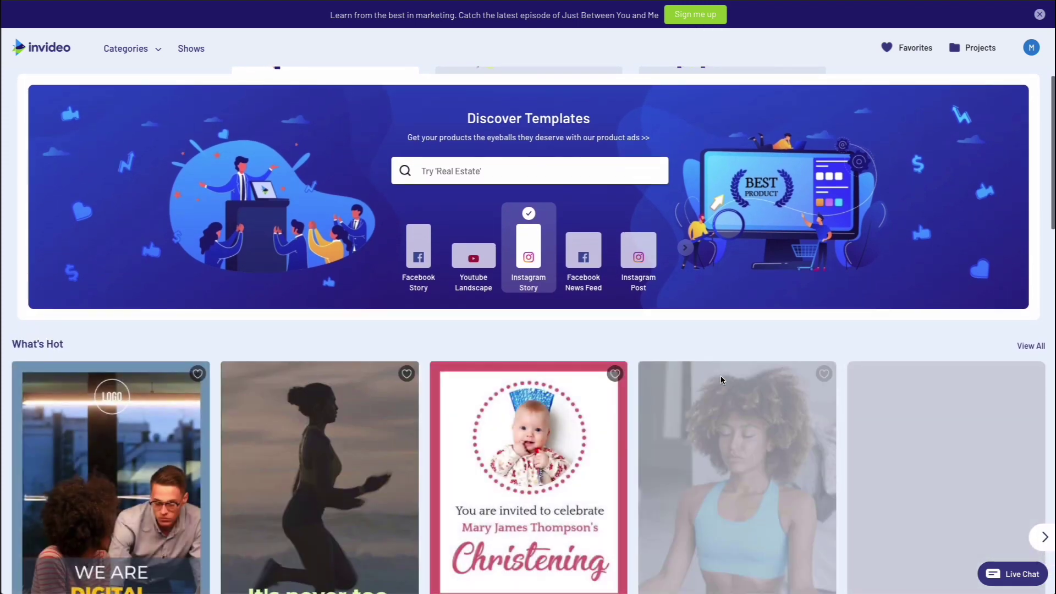
scroll(722, 379, down, 1)
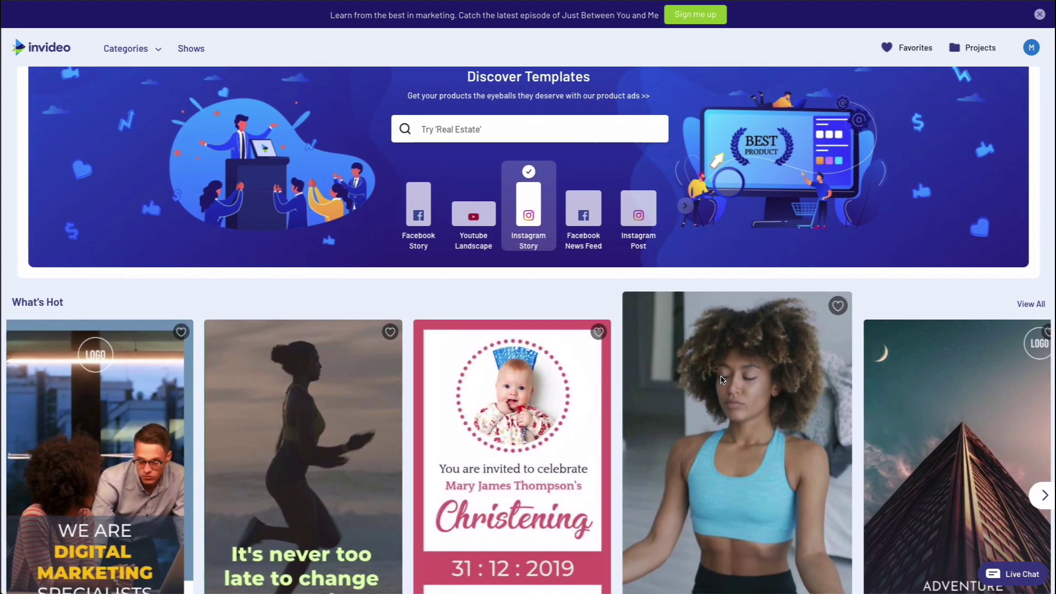
scroll(722, 380, down, 6)
scroll(721, 380, down, 10)
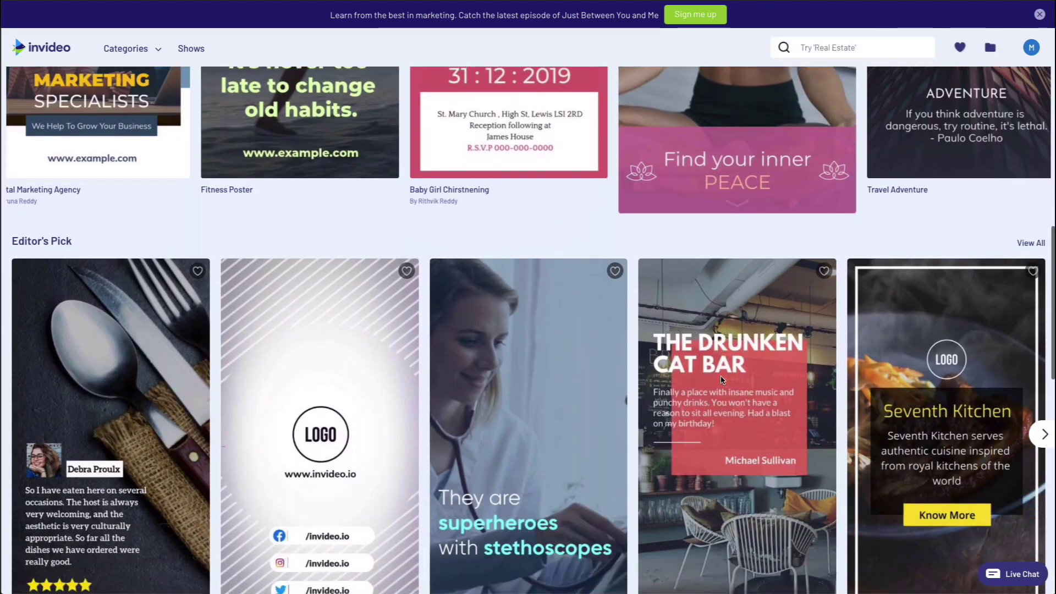
scroll(721, 379, up, 17)
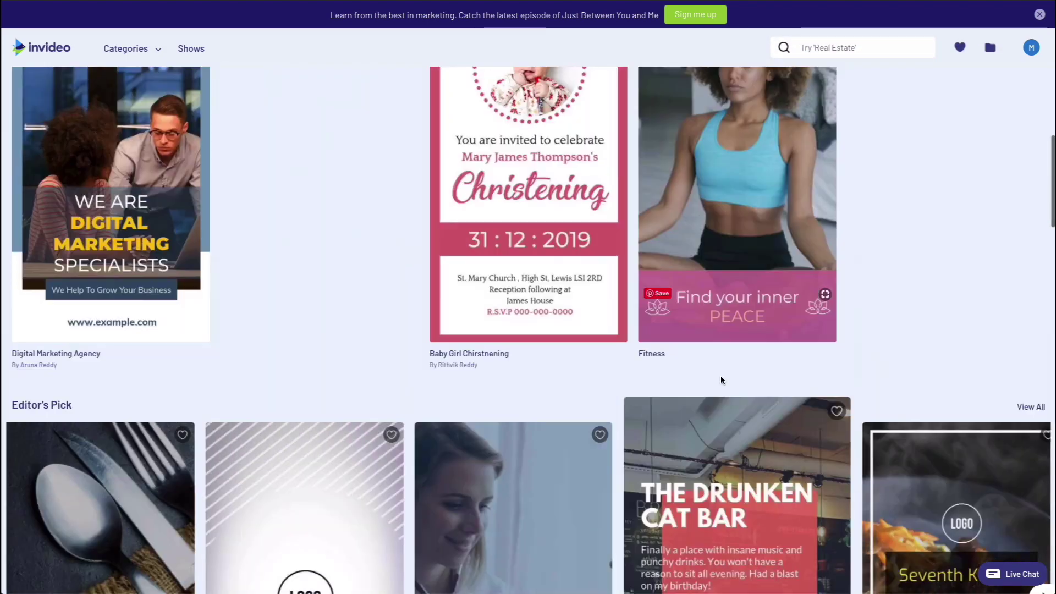
Step: Start a Blank Template project at Vertical 9:16 dimensions
click(736, 92)
click(528, 228)
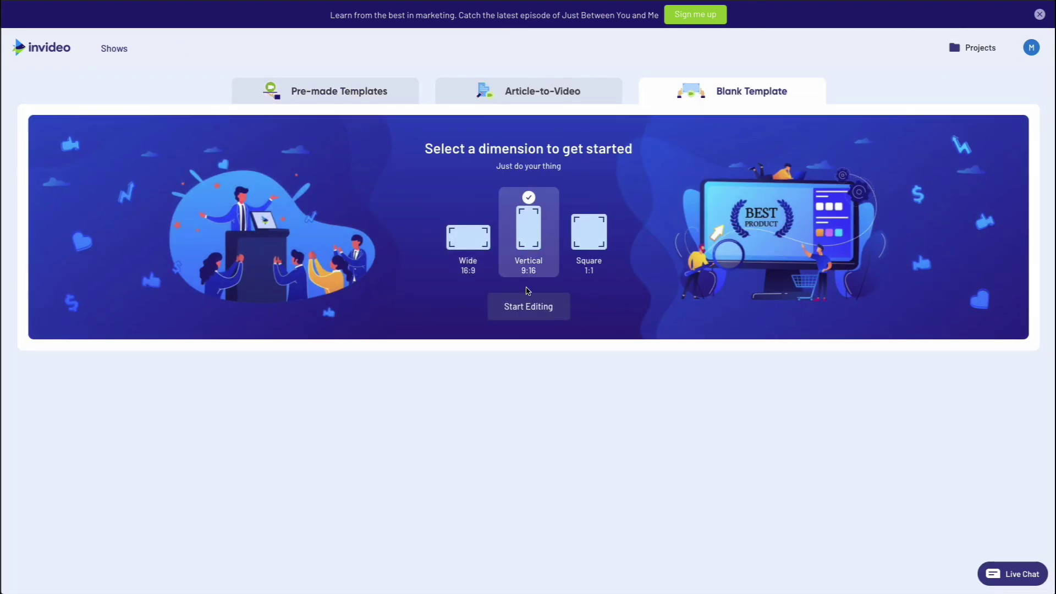
click(526, 304)
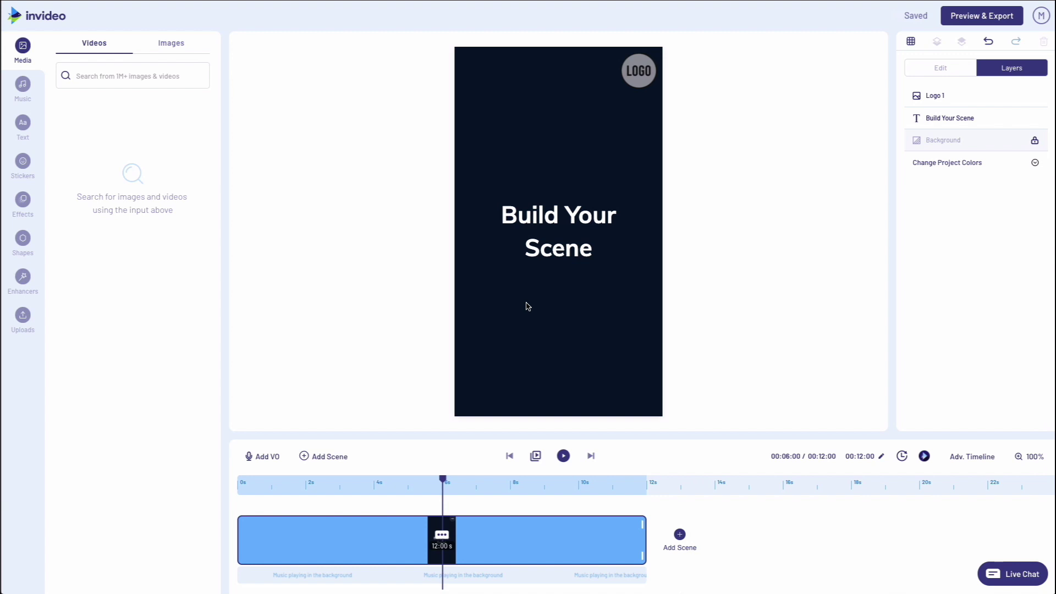
Step: Place the uploaded talking-head clip on the canvas and delete the Build Your Scene text
click(23, 315)
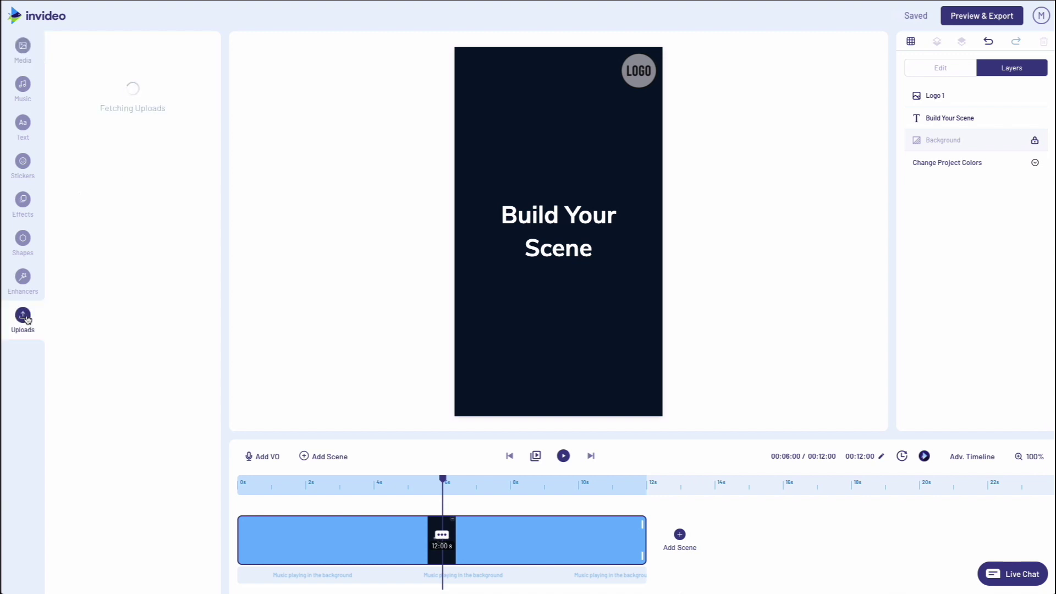
drag(82, 82, 511, 238)
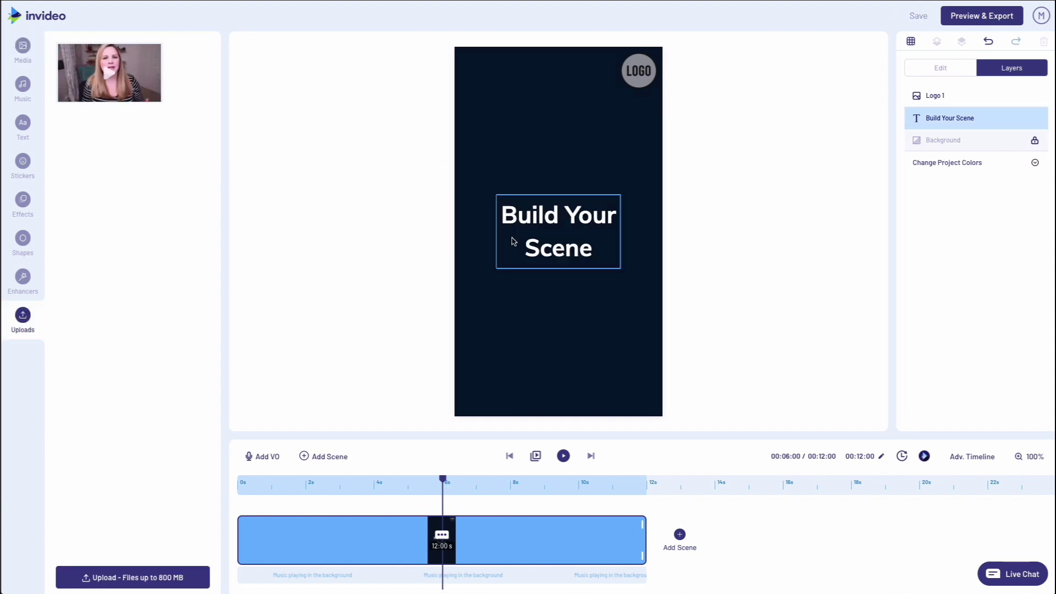
click(551, 231)
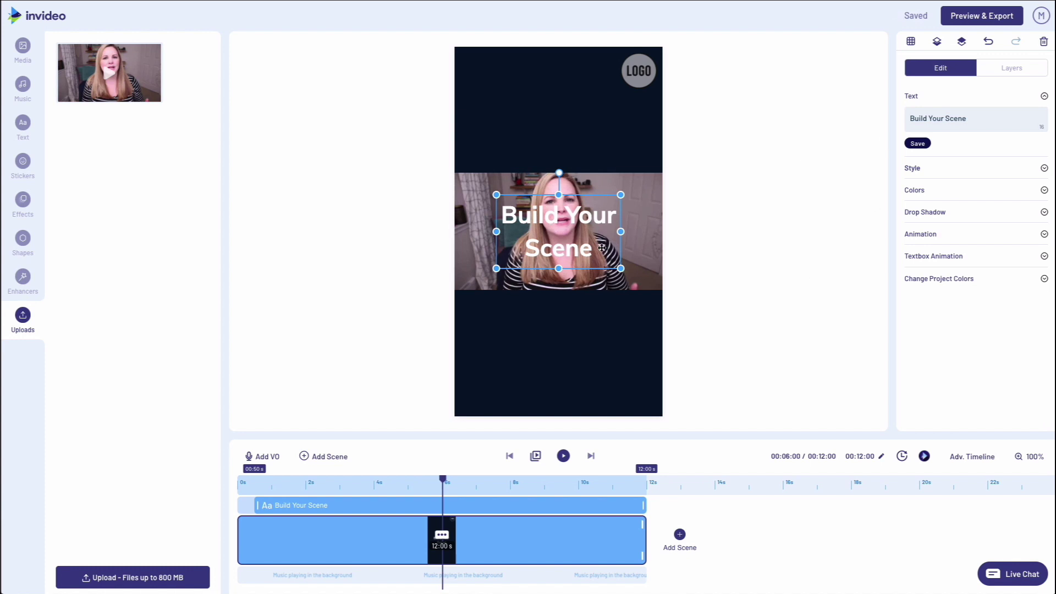
click(1043, 41)
Step: Review the video layer's Edit options, then select the LOGO image
click(940, 118)
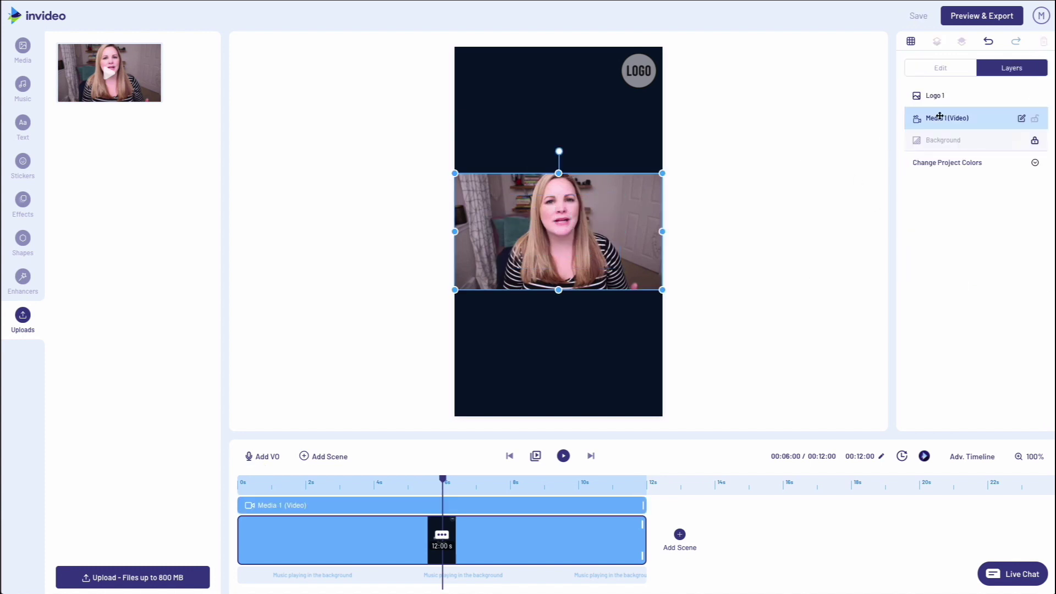
click(939, 74)
click(940, 126)
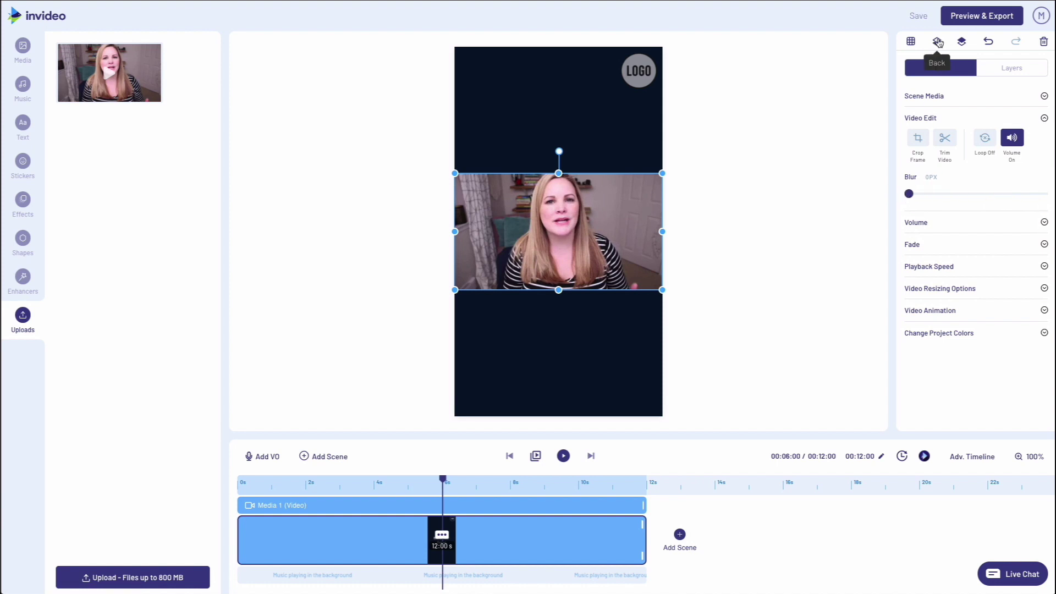
click(938, 42)
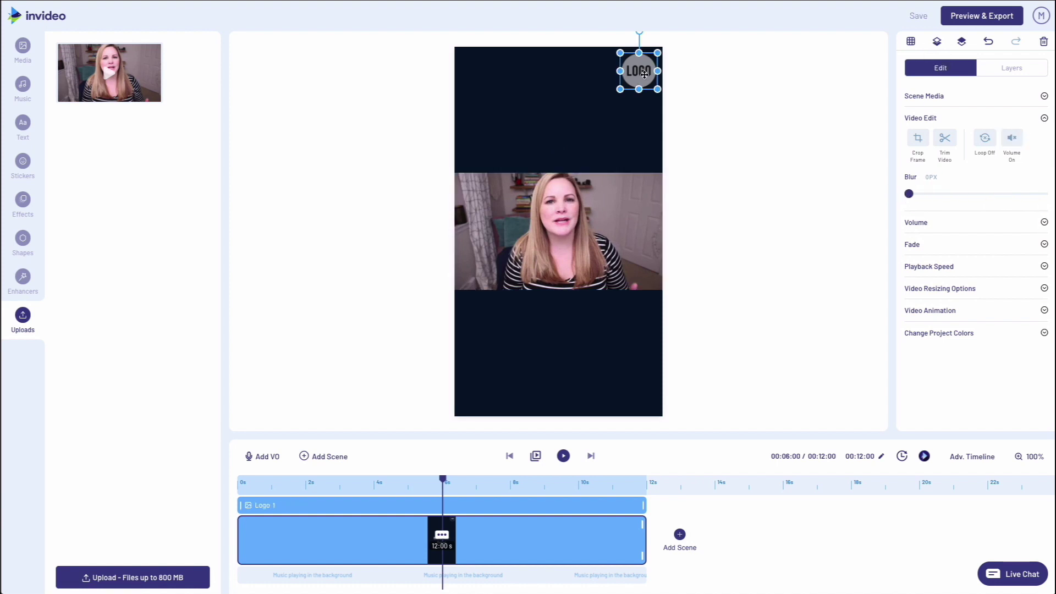